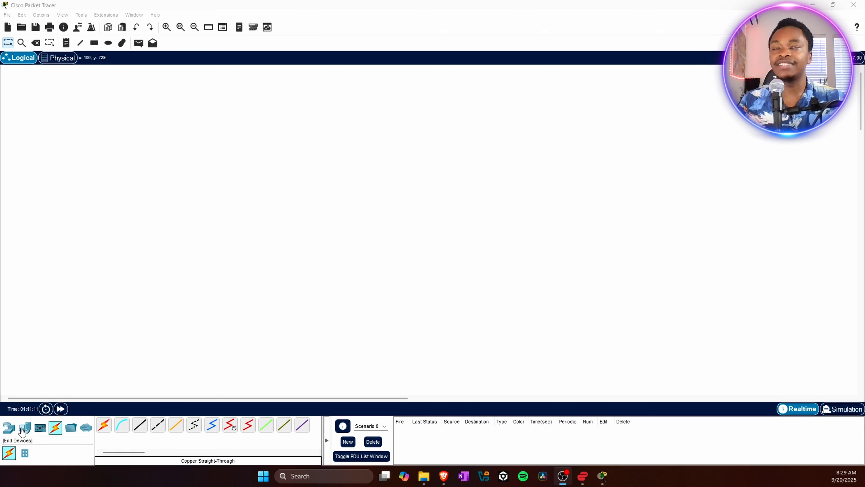
# - Place two generic PC end devices on the workspace, one above the other
pyautogui.click(21, 430)
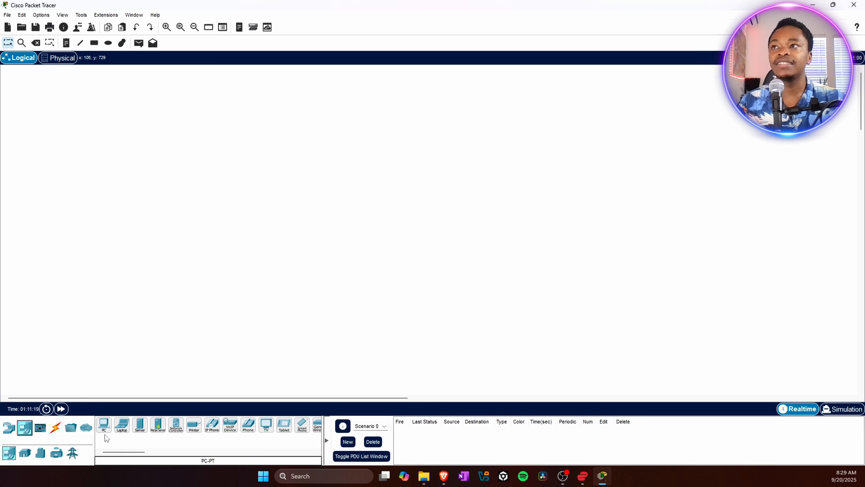
pyautogui.click(104, 427)
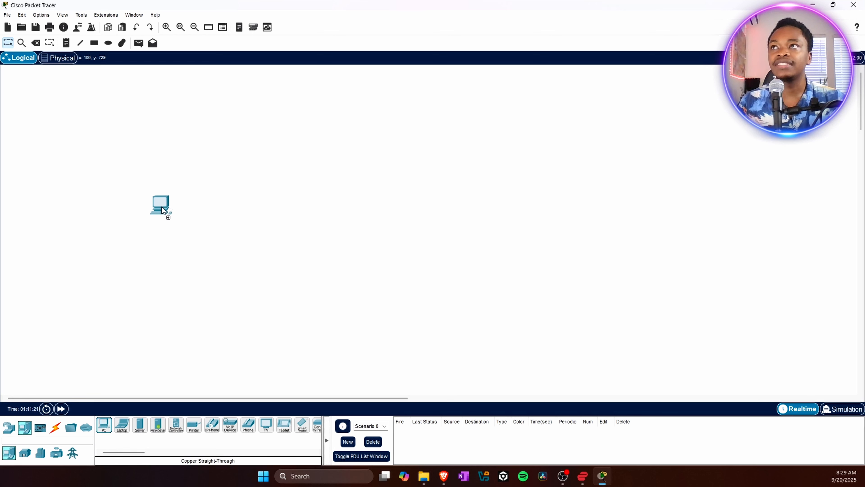
pyautogui.click(196, 157)
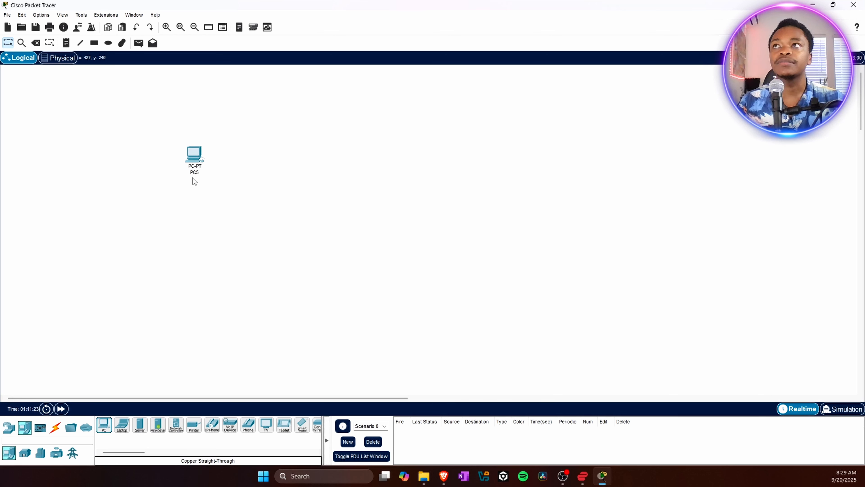
pyautogui.moveTo(105, 432); pyautogui.dragTo(189, 256)
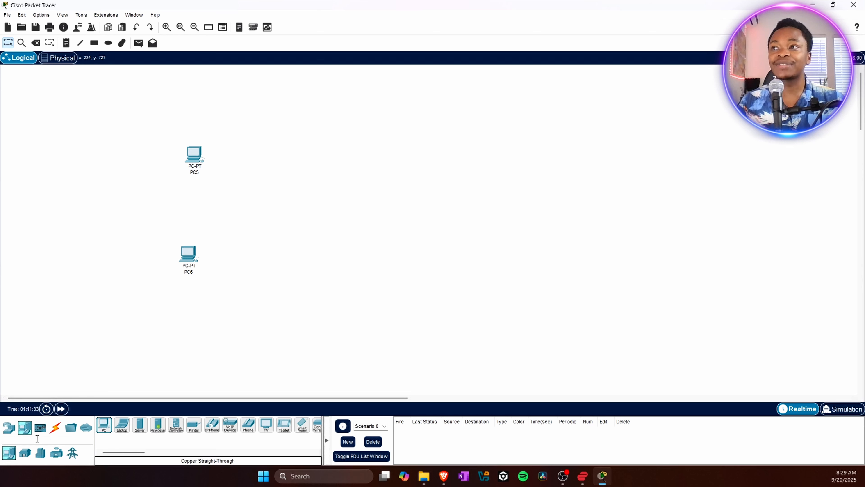
# - Add a 2950T-24 switch to the workspace to the right, between the two PCs
pyautogui.click(9, 425)
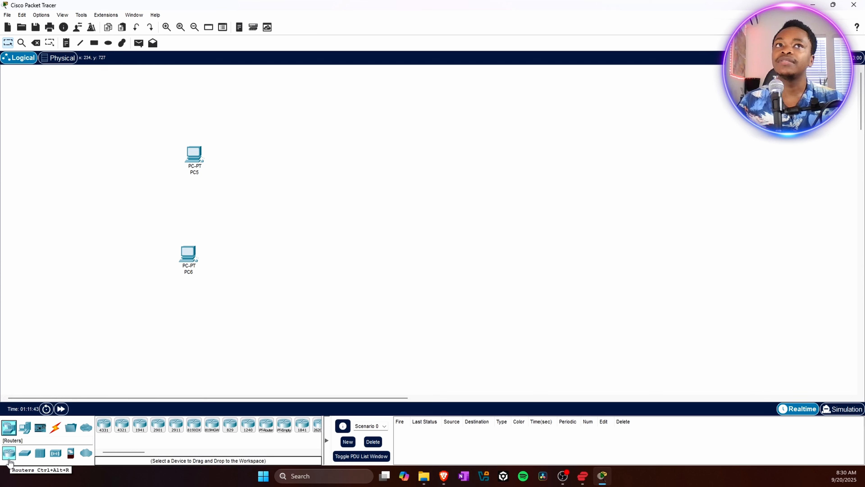
pyautogui.click(25, 457)
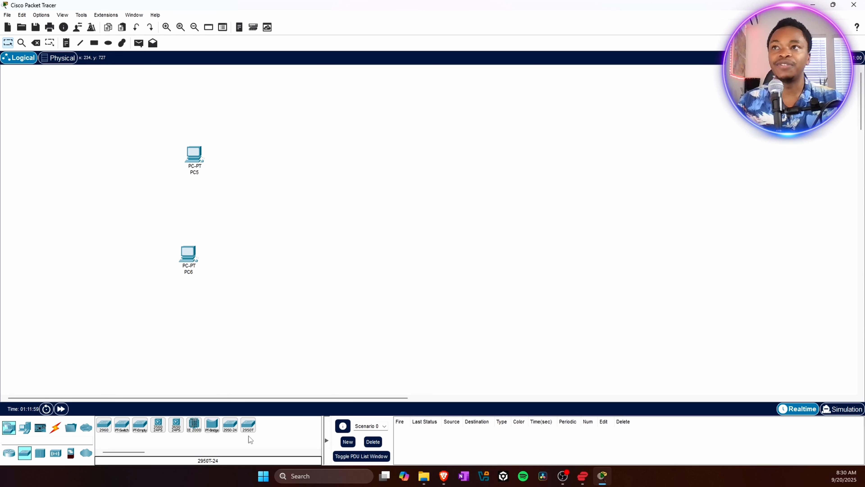
pyautogui.moveTo(249, 431); pyautogui.dragTo(275, 215)
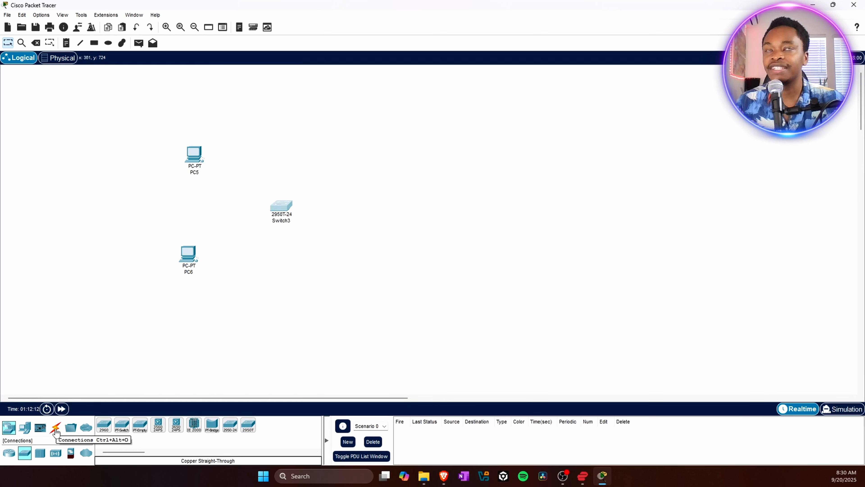
# - Connect PC5's FastEthernet0 to the switch's FastEthernet0/1 with a copper straight-through cable
pyautogui.click(56, 428)
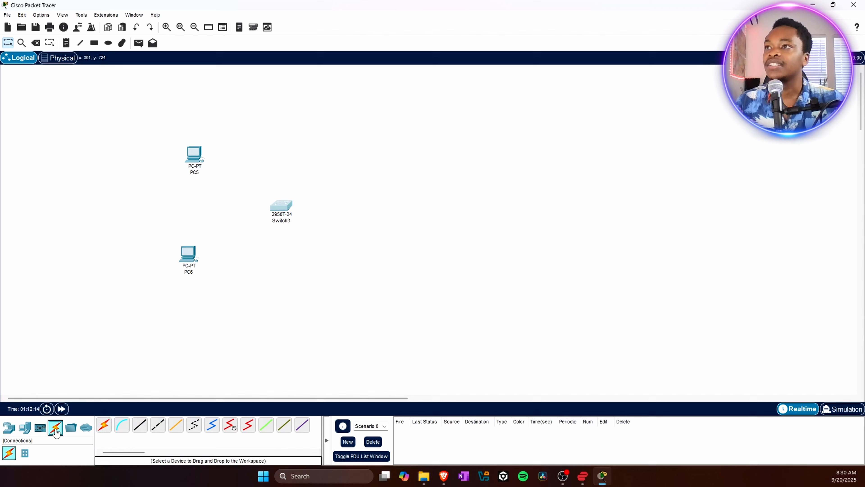
pyautogui.click(140, 430)
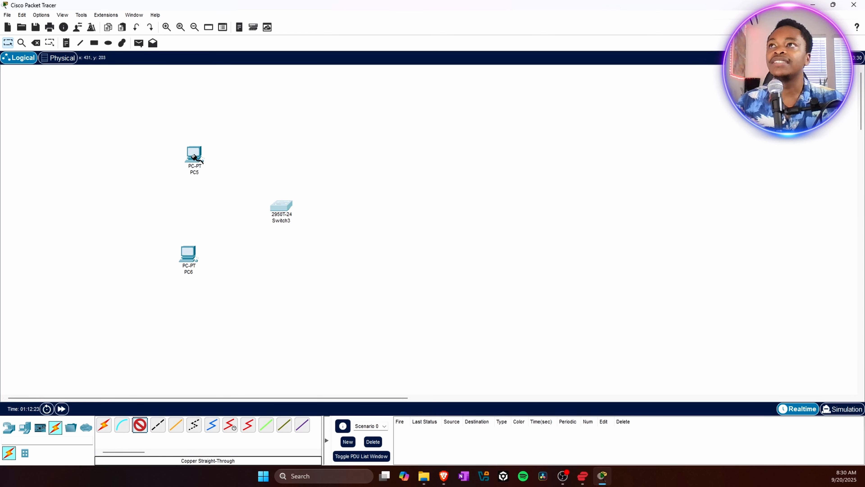
pyautogui.moveTo(193, 154)
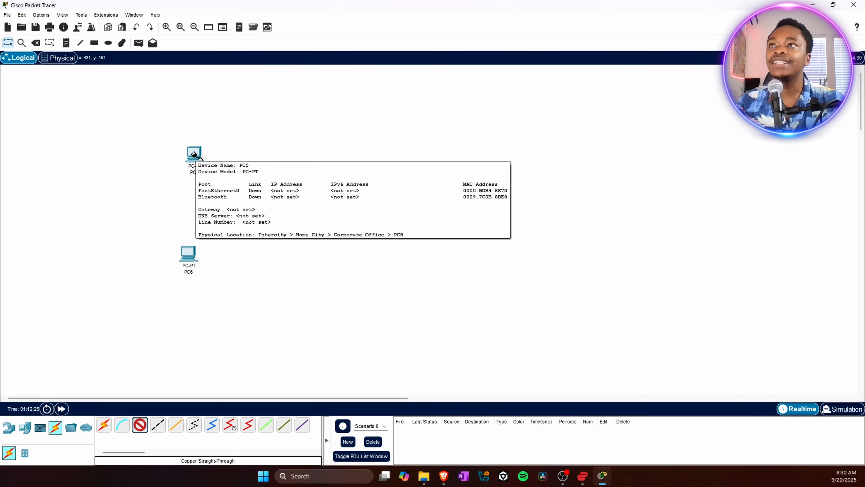
pyautogui.click(195, 156)
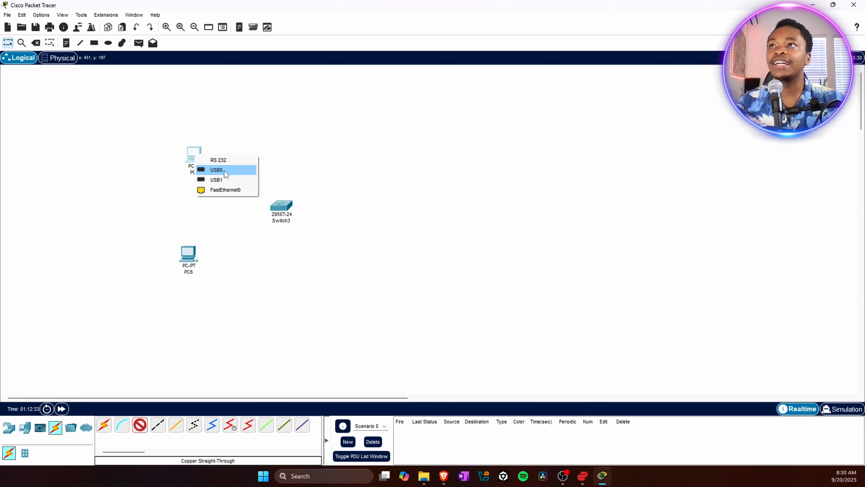
pyautogui.click(229, 195)
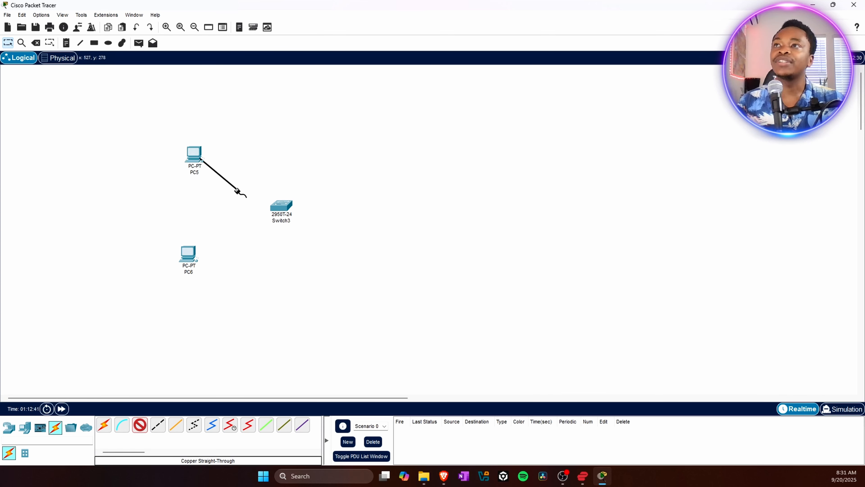
pyautogui.click(285, 207)
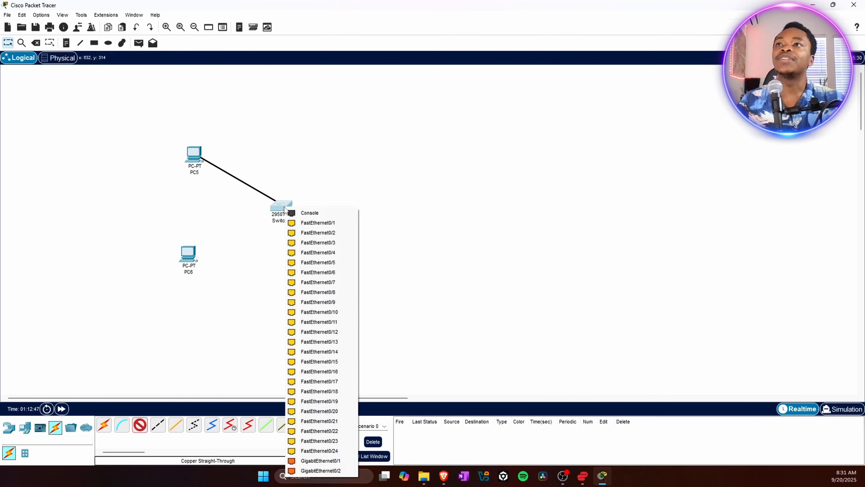
pyautogui.click(295, 223)
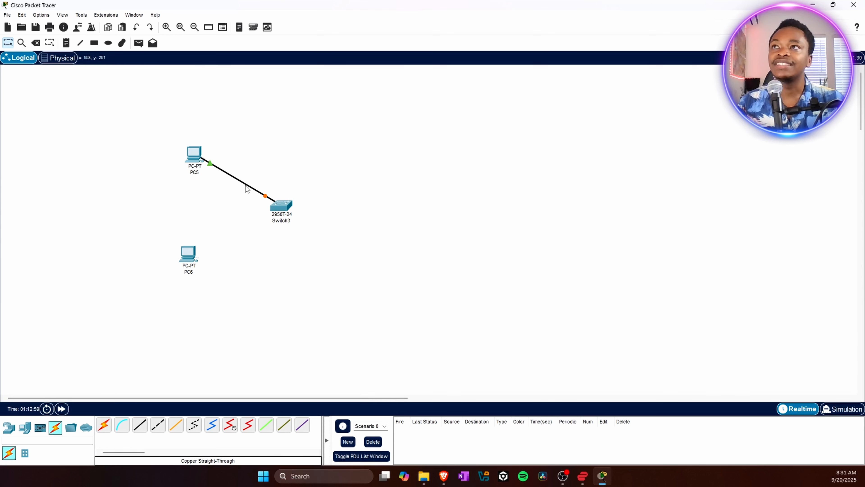
# - Connect PC6's FastEthernet0 to the switch's FastEthernet0/2 with a copper straight-through cable
pyautogui.click(142, 428)
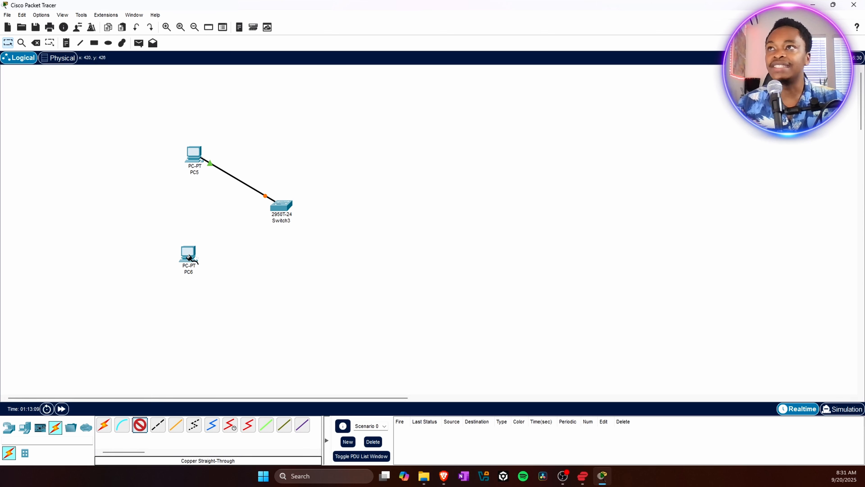
pyautogui.moveTo(189, 258)
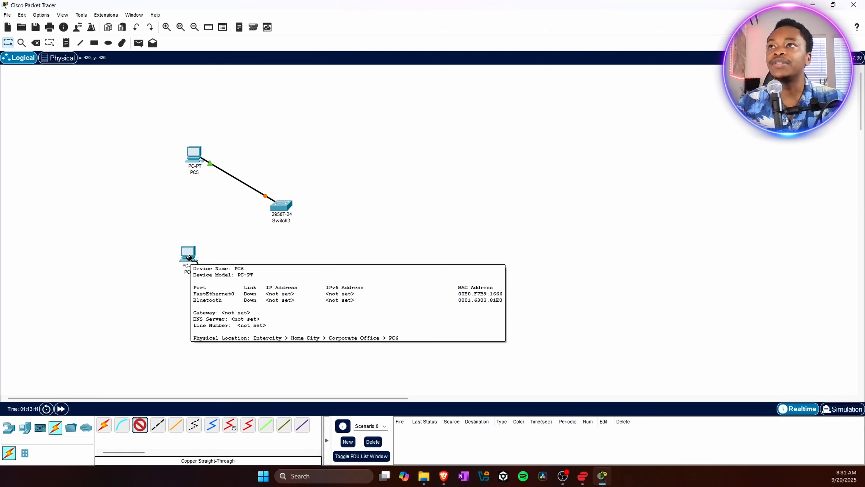
pyautogui.click(190, 258)
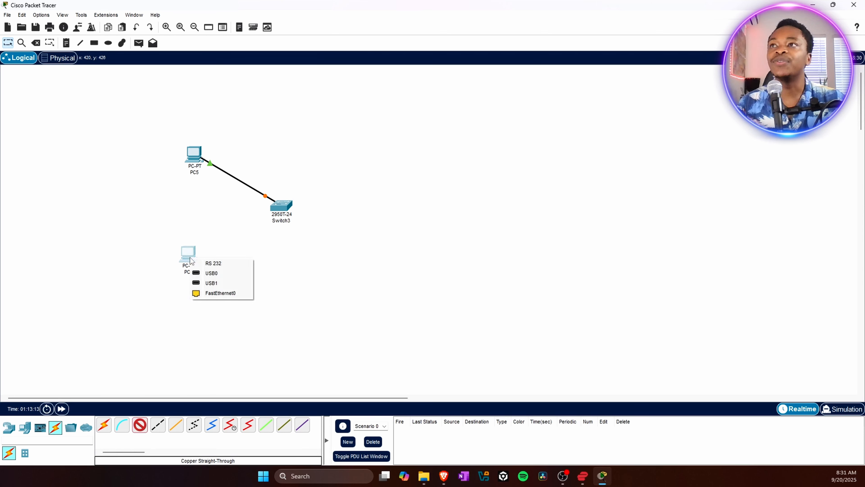
pyautogui.click(224, 293)
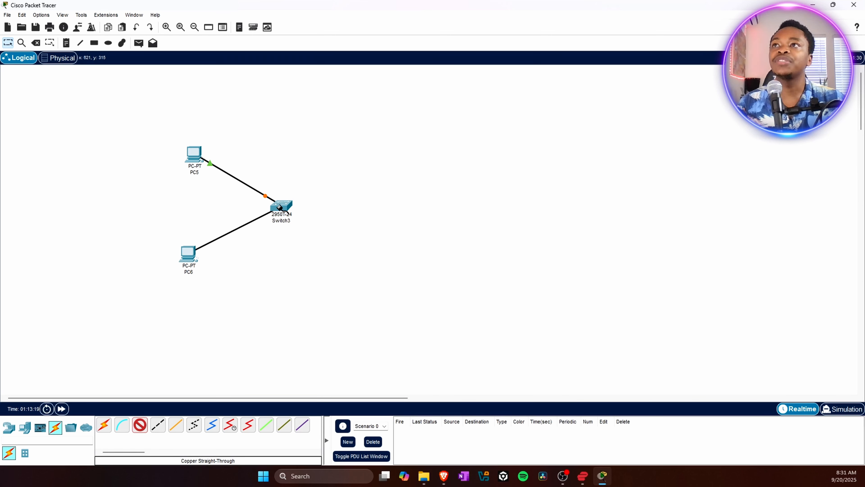
pyautogui.moveTo(280, 207)
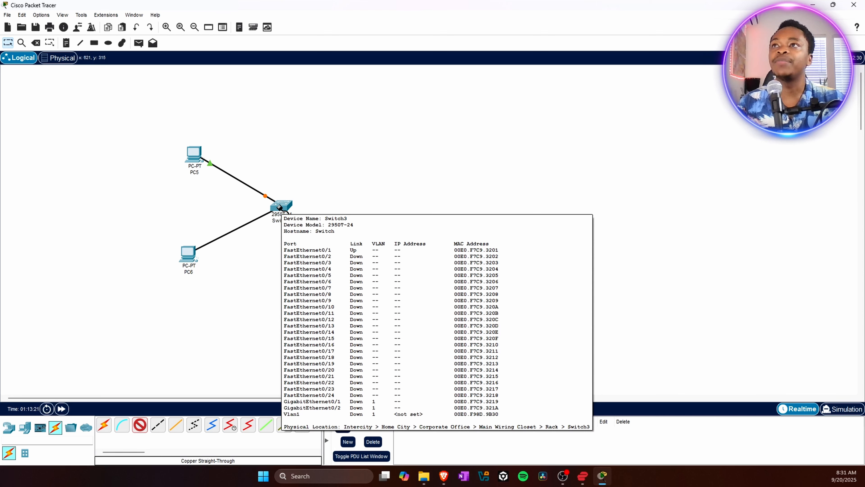
pyautogui.click(282, 207)
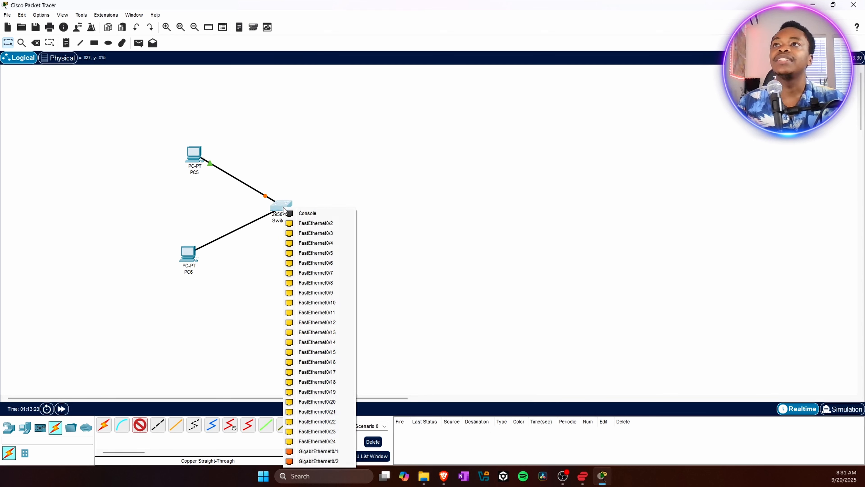
pyautogui.click(313, 224)
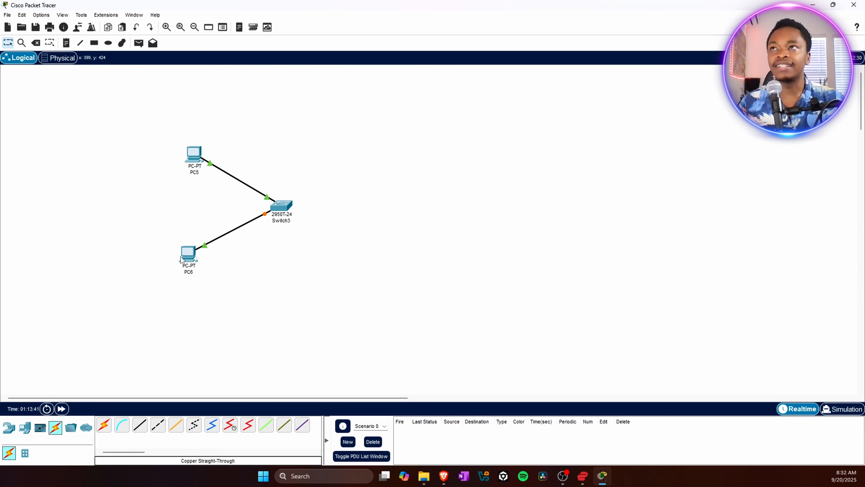
# - Give PC5 the static IPv4 address 192.168.0.24 with subnet mask 255.255.255.0 in its IP Configuration
pyautogui.moveTo(187, 262); pyautogui.dragTo(186, 258)
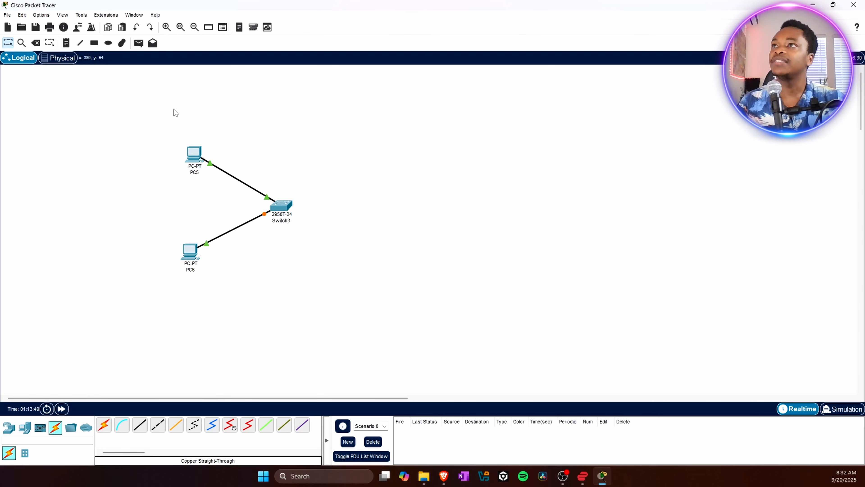
pyautogui.click(194, 154)
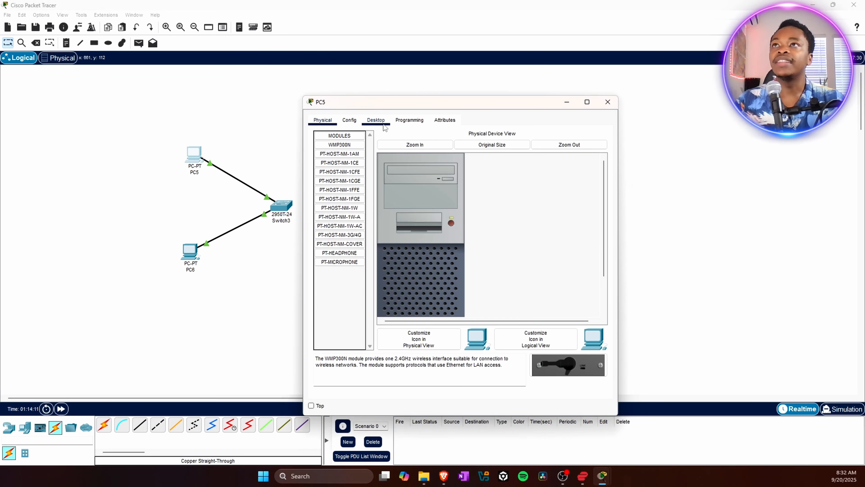
pyautogui.click(354, 124)
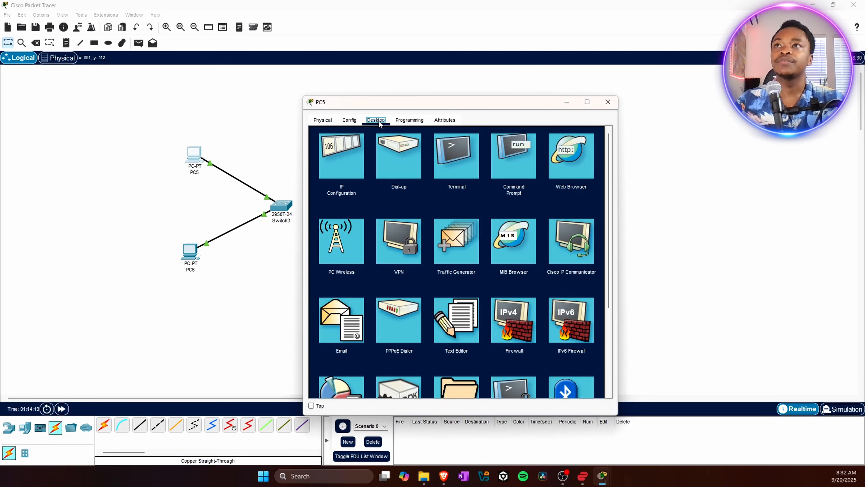
pyautogui.moveTo(374, 105); pyautogui.dragTo(373, 84)
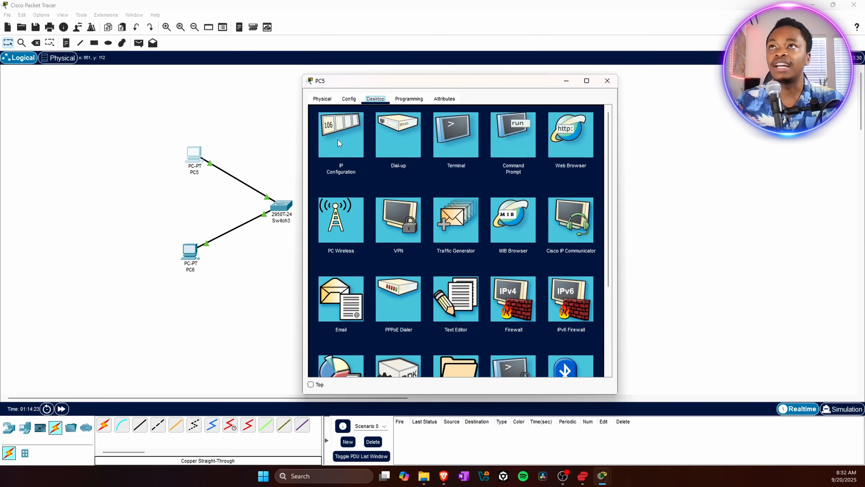
pyautogui.click(338, 139)
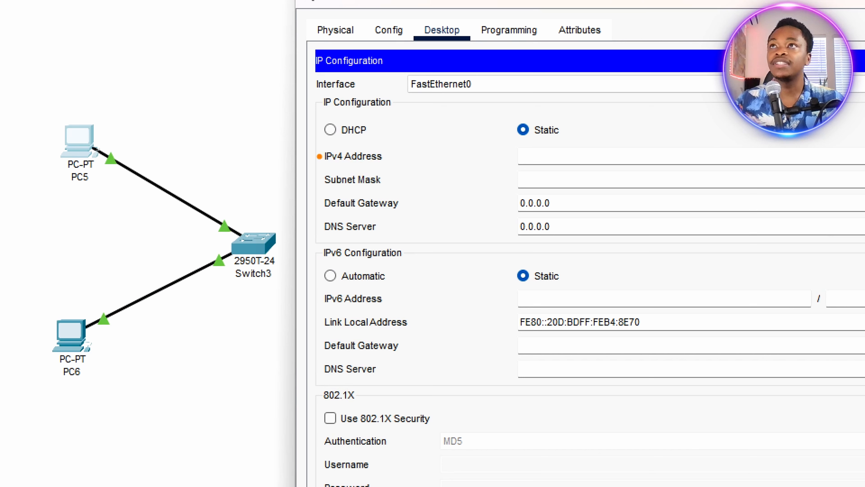
pyautogui.moveTo(324, 165); pyautogui.dragTo(397, 162)
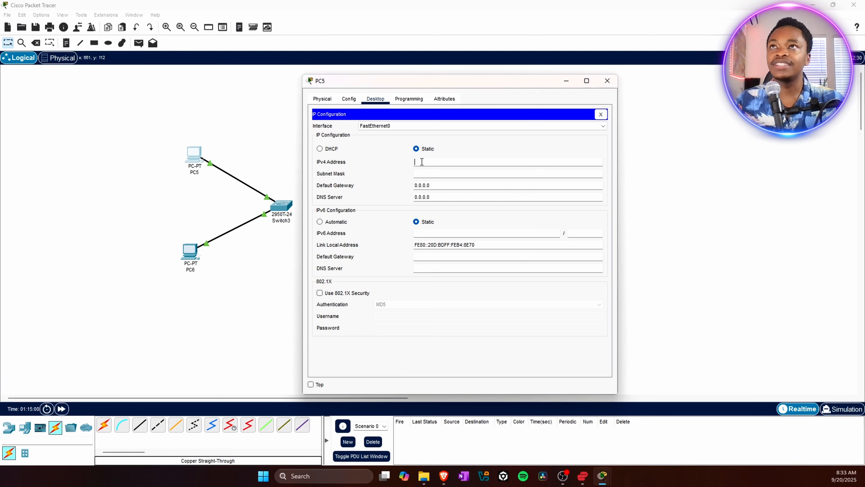
pyautogui.write('192')
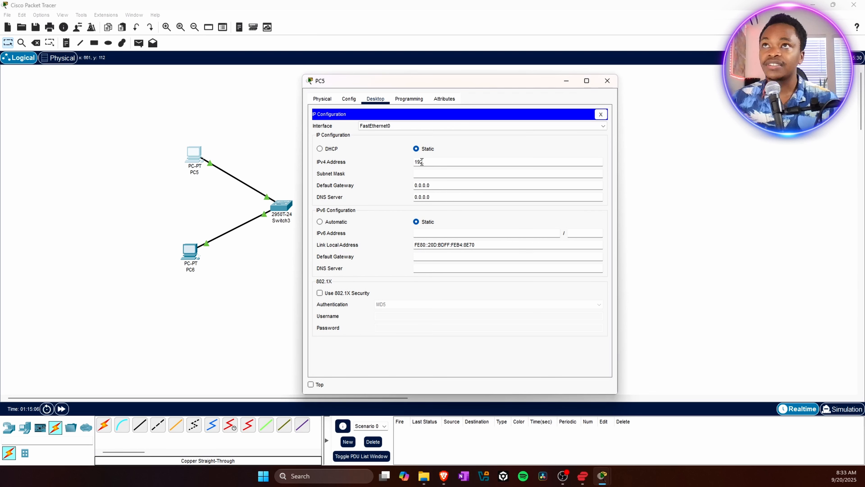
pyautogui.write('.16')
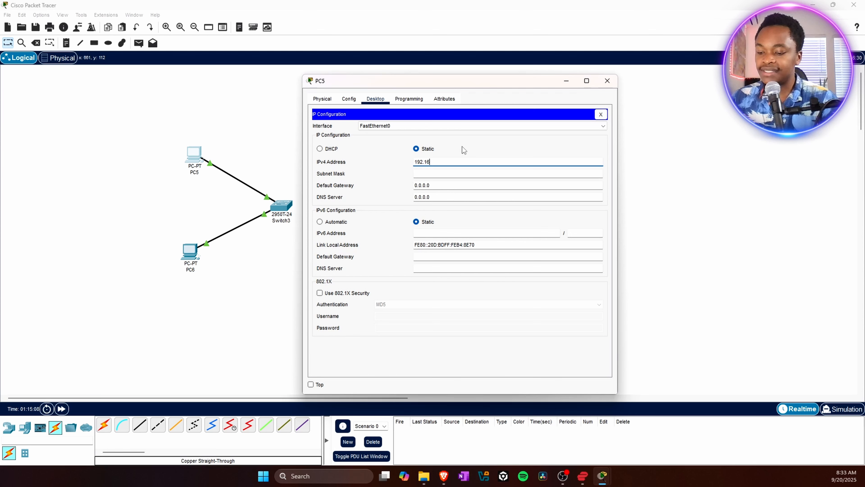
pyautogui.write('8.0.24')
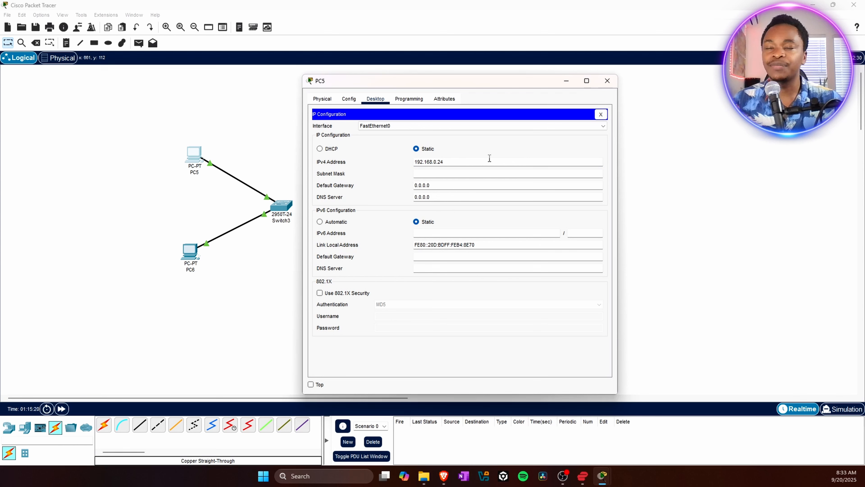
pyautogui.press('Return')
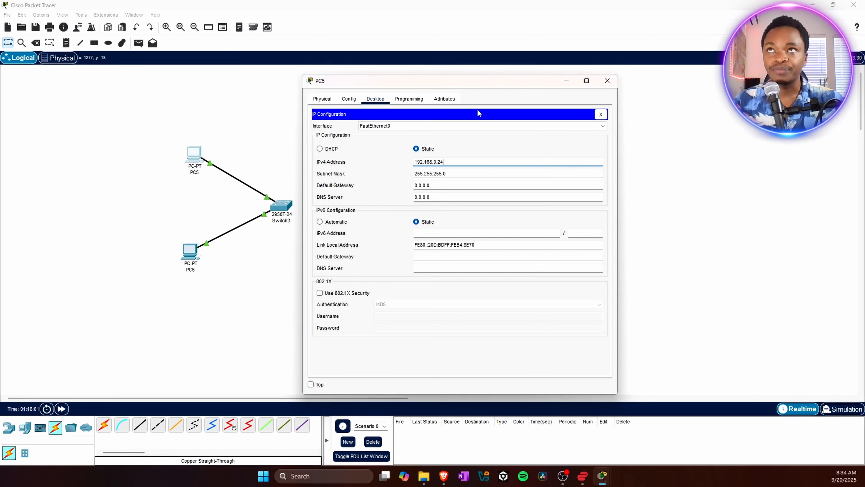
pyautogui.click(607, 82)
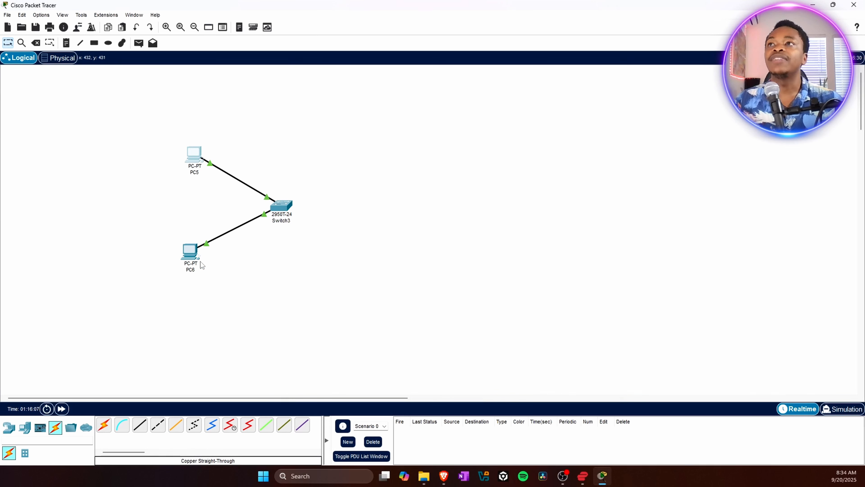
# - Give PC6 the static IPv4 address 192.168.0.20 with subnet mask 255.255.255.0 in its IP Configuration
pyautogui.moveTo(193, 256)
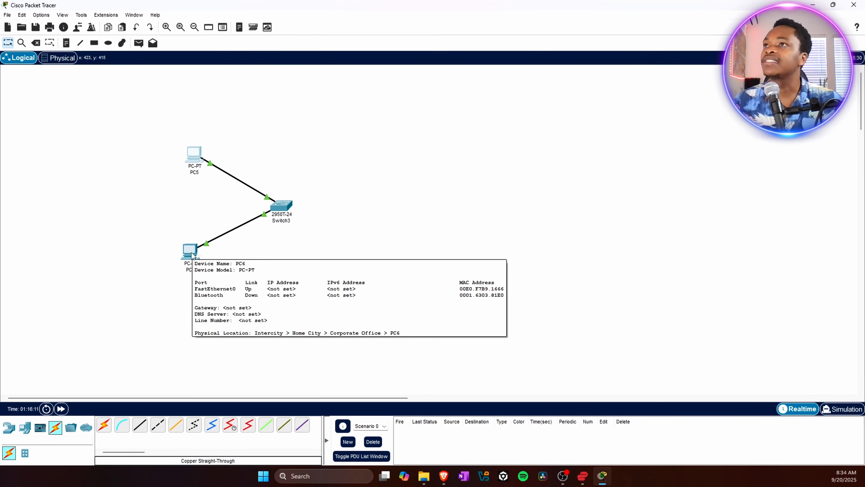
pyautogui.click(193, 255)
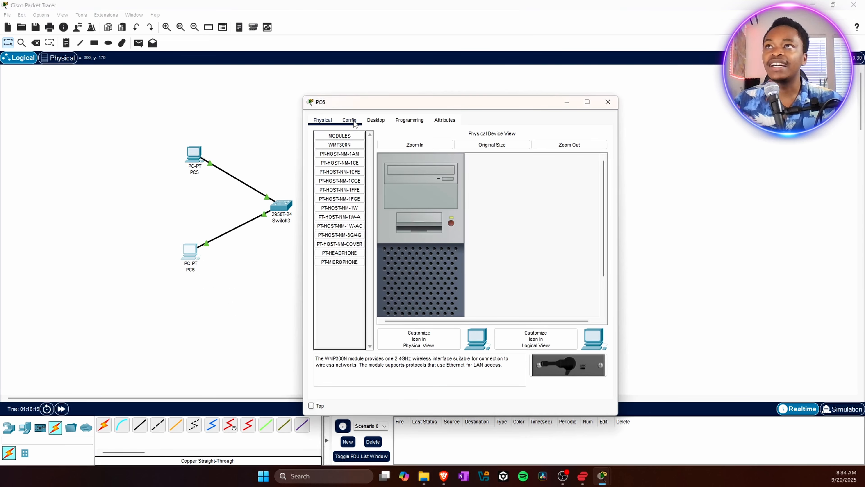
pyautogui.click(378, 123)
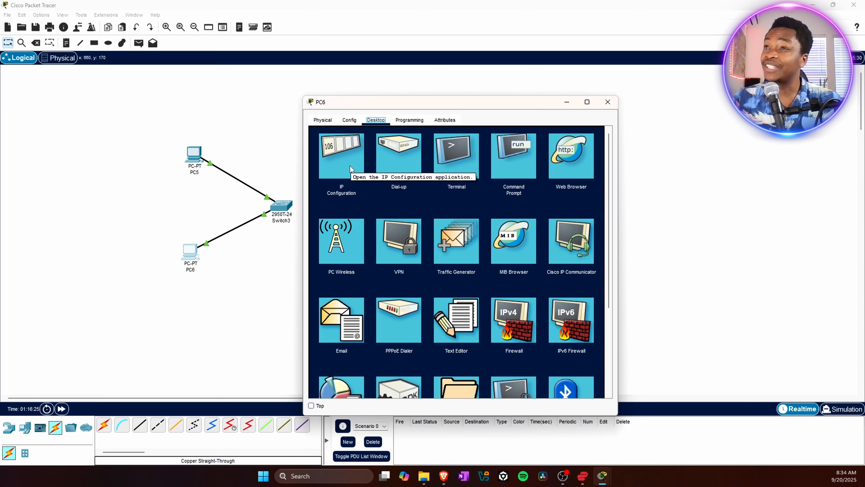
pyautogui.click(345, 161)
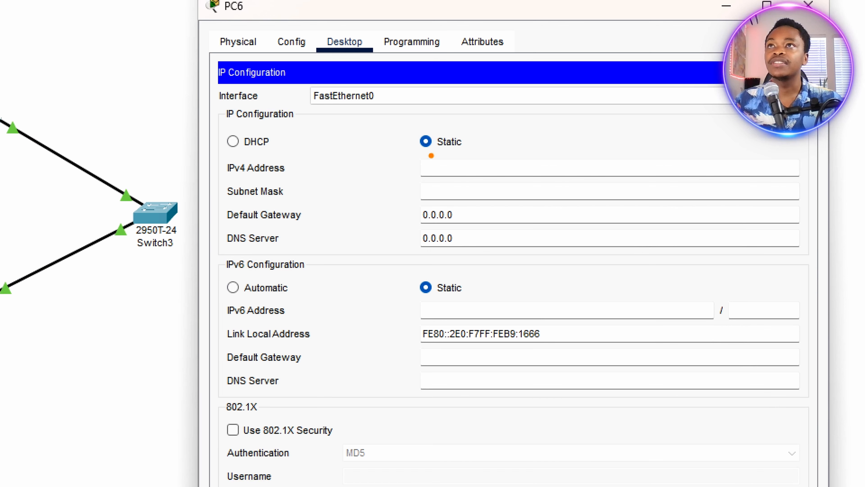
pyautogui.moveTo(418, 184); pyautogui.dragTo(462, 178)
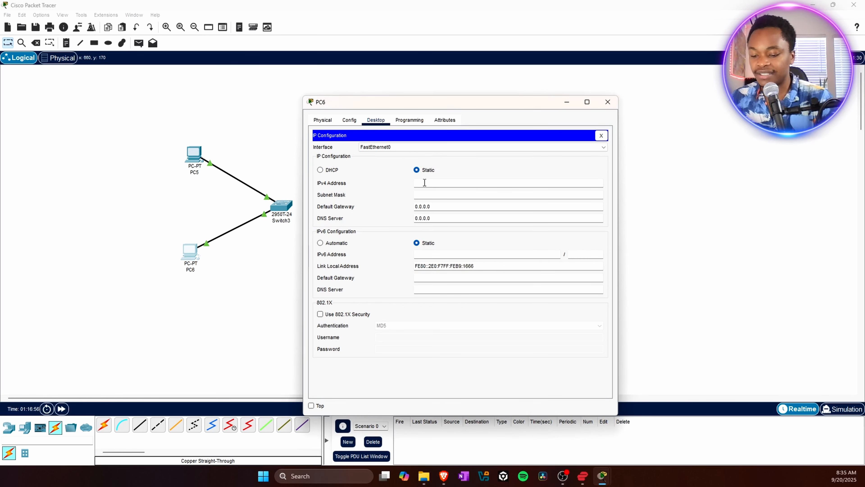
pyautogui.write('192')
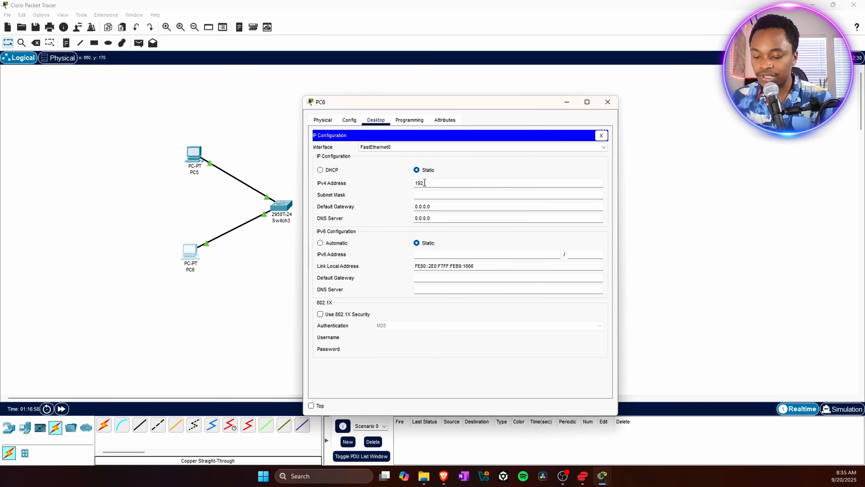
pyautogui.write('.16')
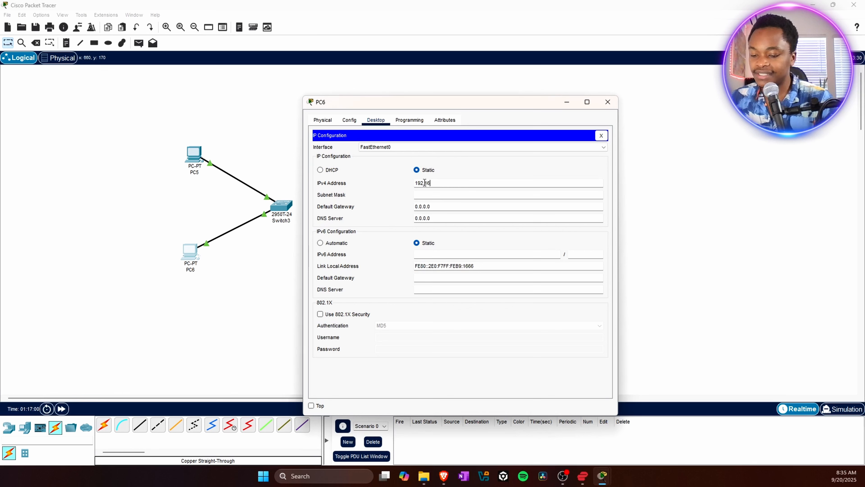
pyautogui.write('8.')
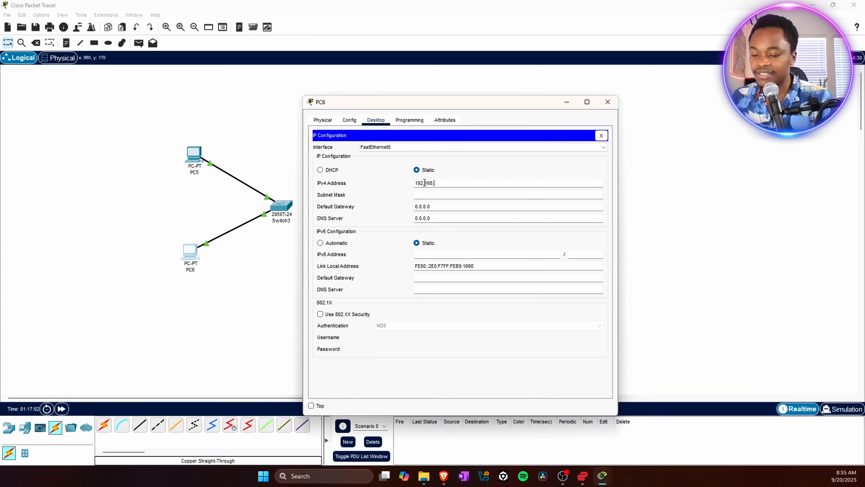
pyautogui.write('0.20')
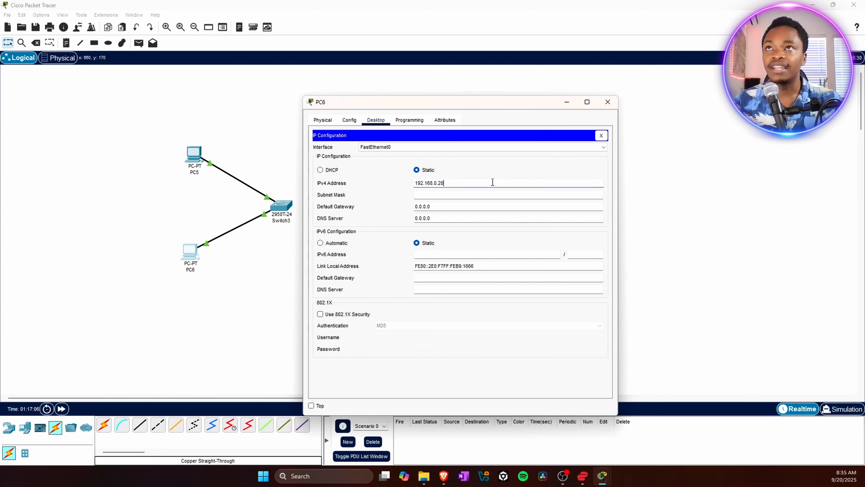
pyautogui.press('Return')
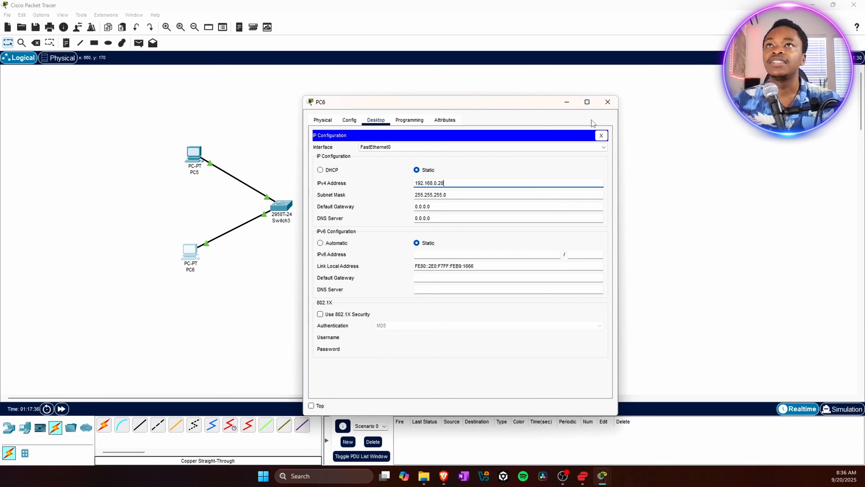
pyautogui.click(609, 102)
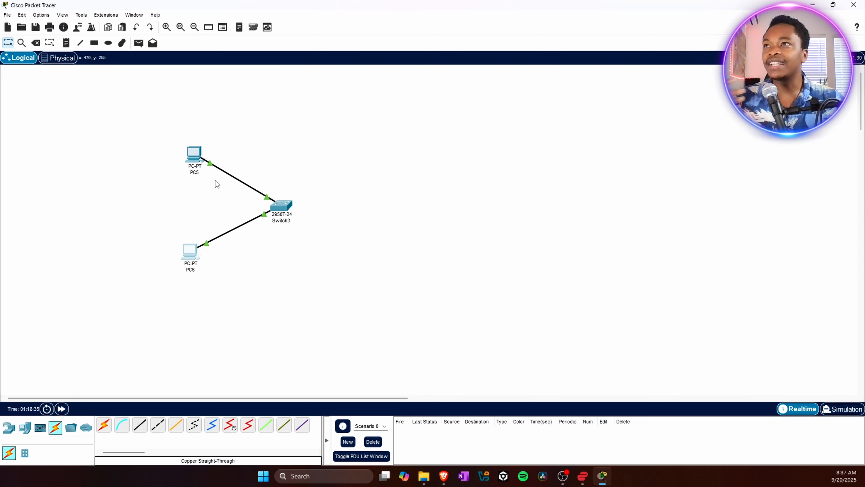
# - Place a note above PC5 reading "IP Address: 192.168.0.24"
pyautogui.click(66, 45)
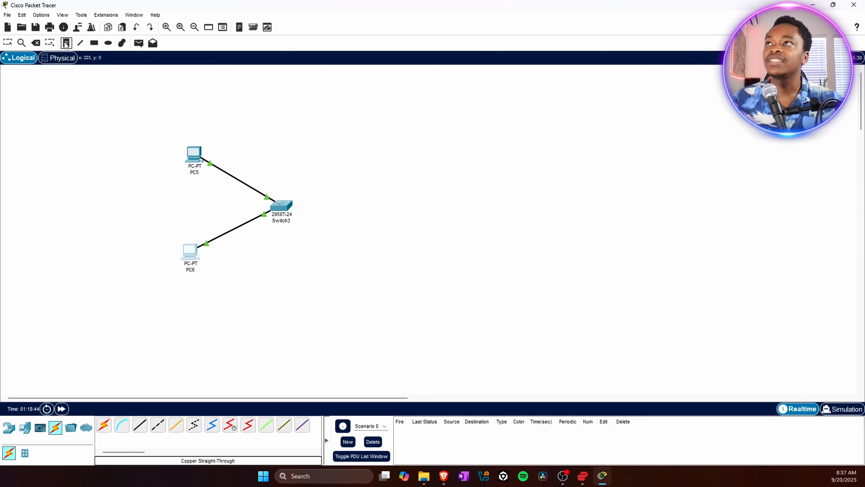
pyautogui.click(185, 136)
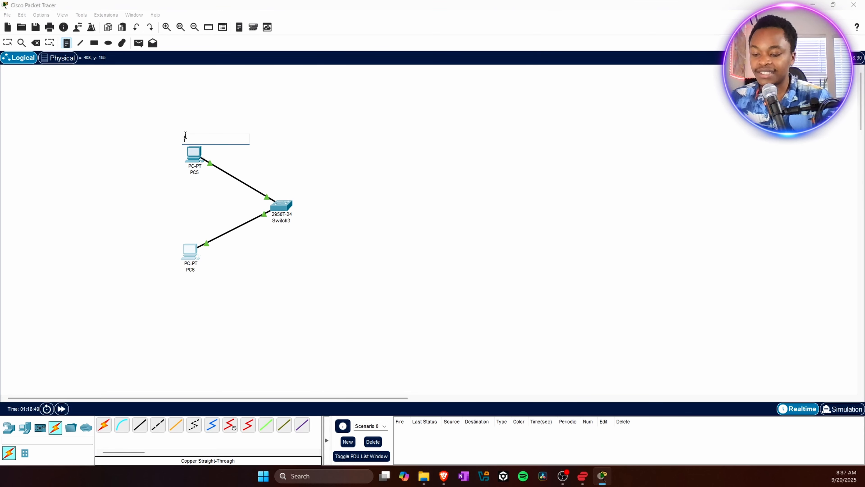
pyautogui.write('IP A')
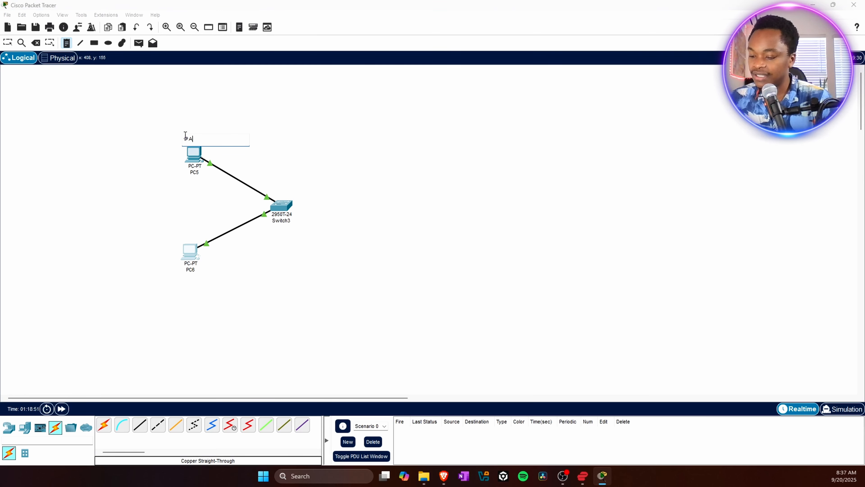
pyautogui.write('ddress')
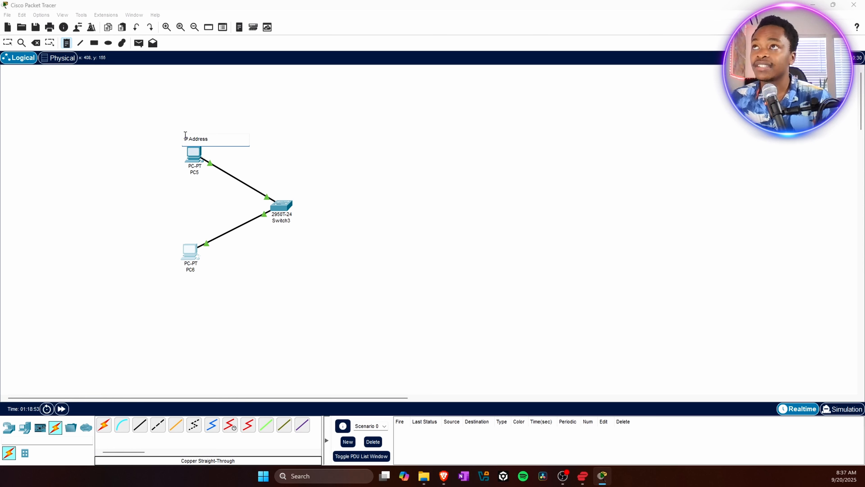
pyautogui.write(':')
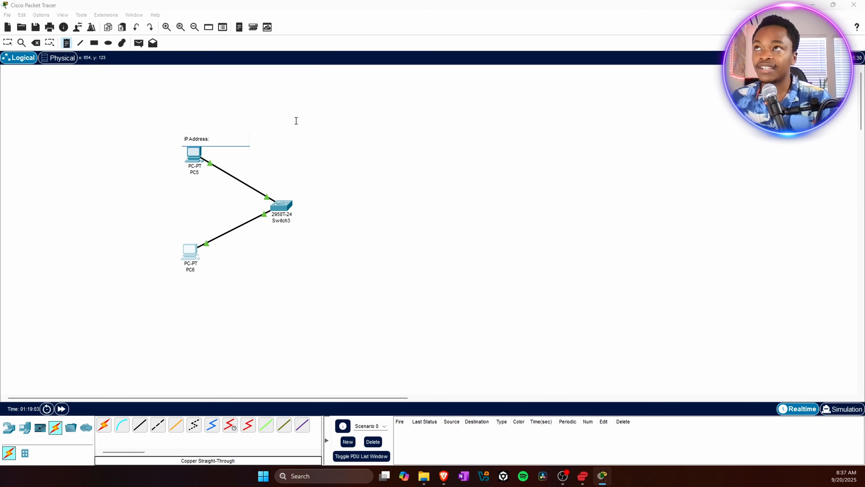
pyautogui.write('1')
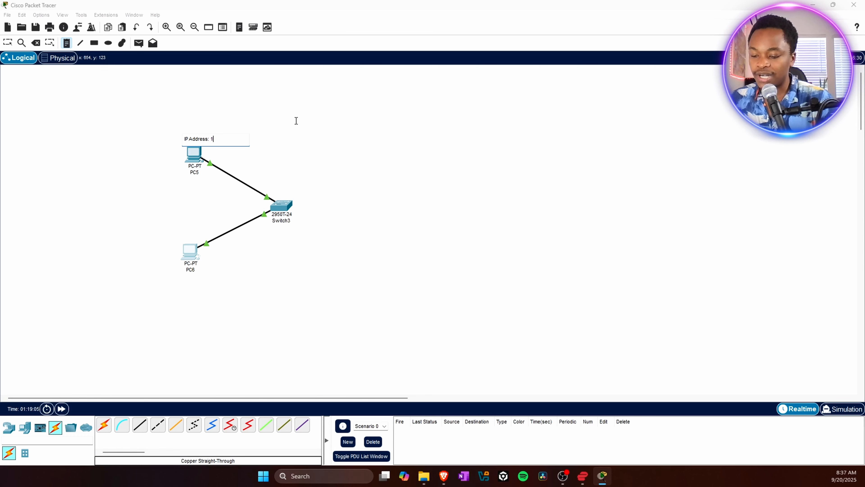
pyautogui.write('92.1')
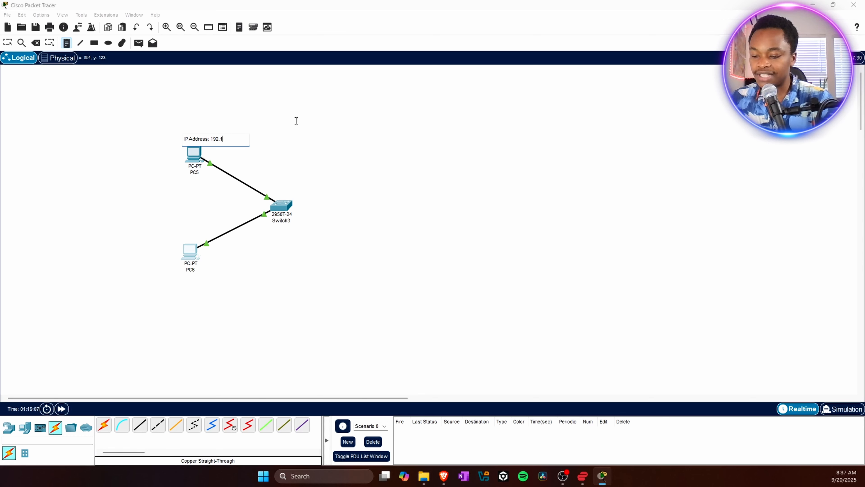
pyautogui.write('68.0')
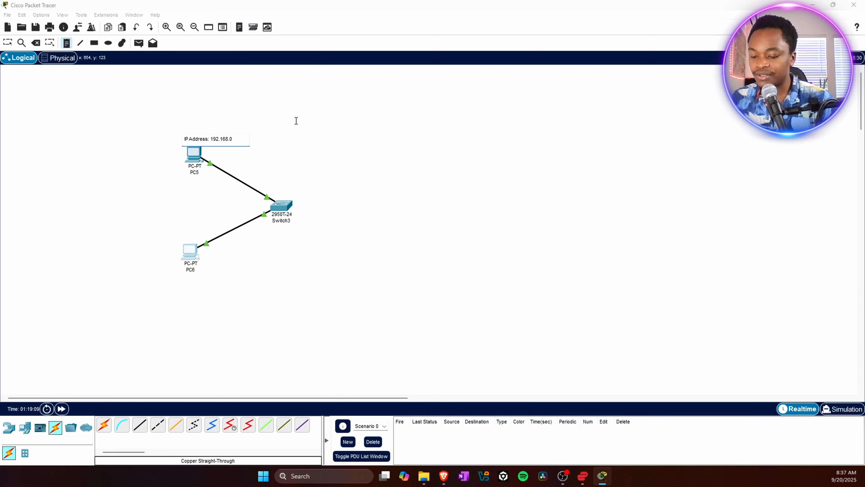
pyautogui.write('.24')
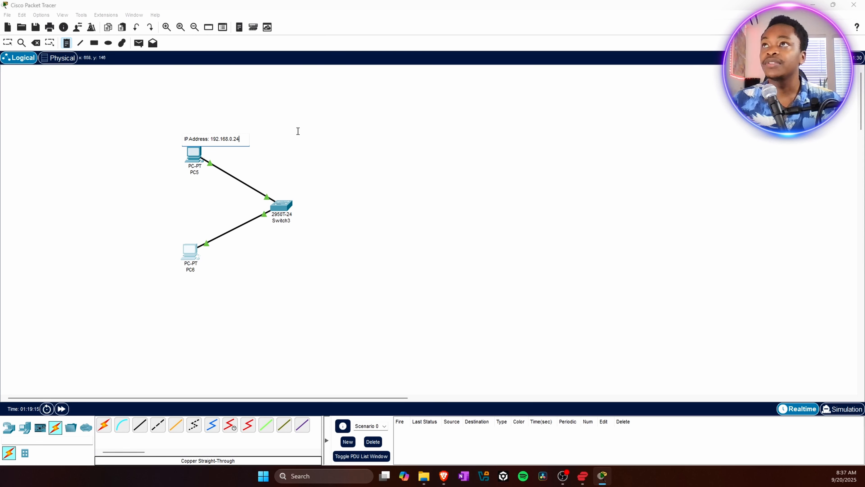
pyautogui.click(298, 131)
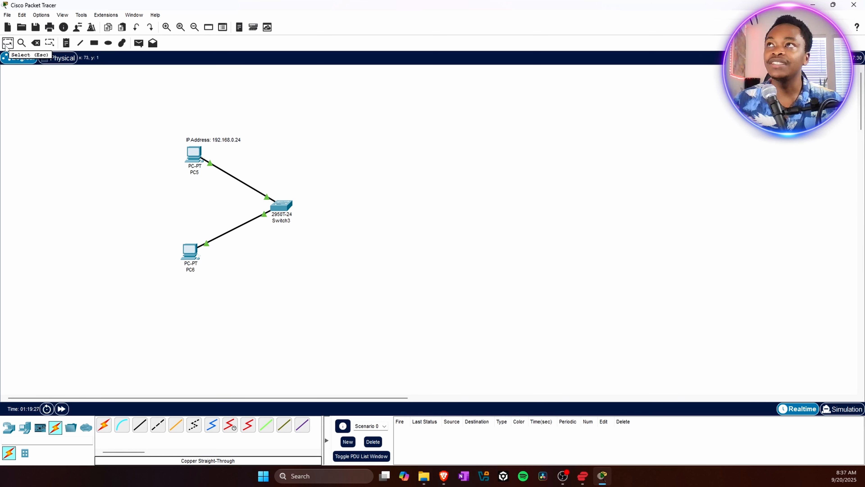
# - Place a note below PC6 reading "Ip Address: 192.168.0.20" and move it just under the PC
pyautogui.click(66, 44)
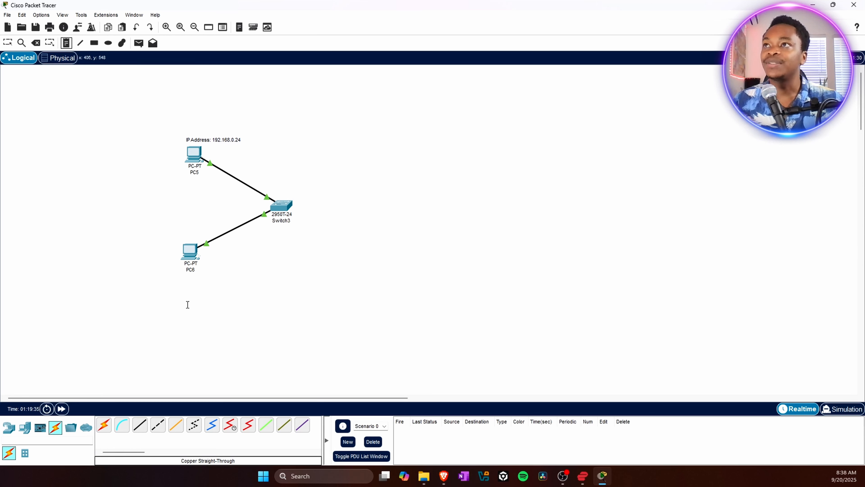
pyautogui.click(178, 279)
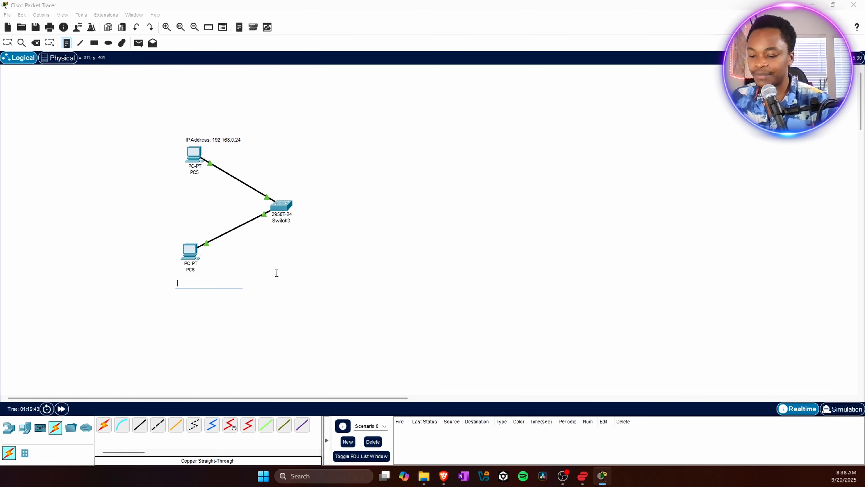
pyautogui.write('Ip Address')
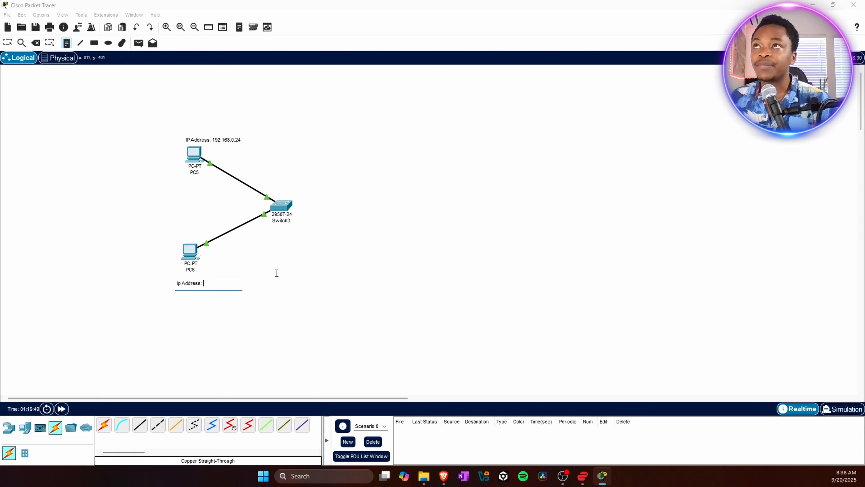
pyautogui.write(': 192.')
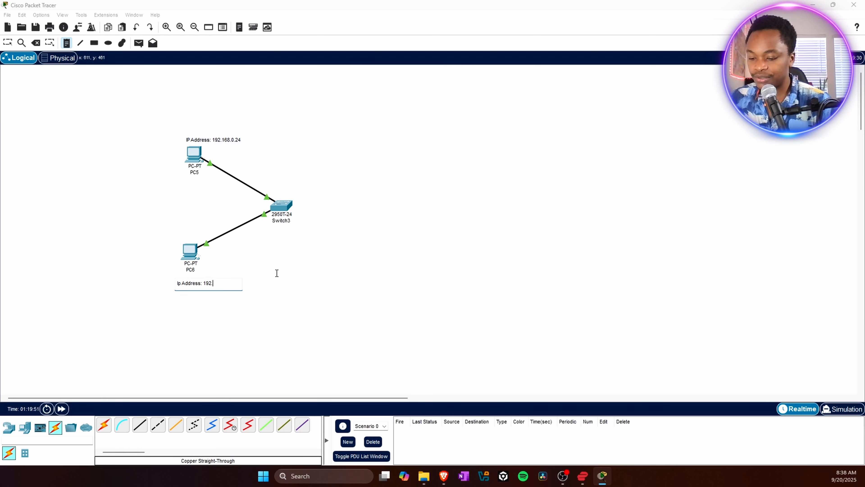
pyautogui.write('168.0')
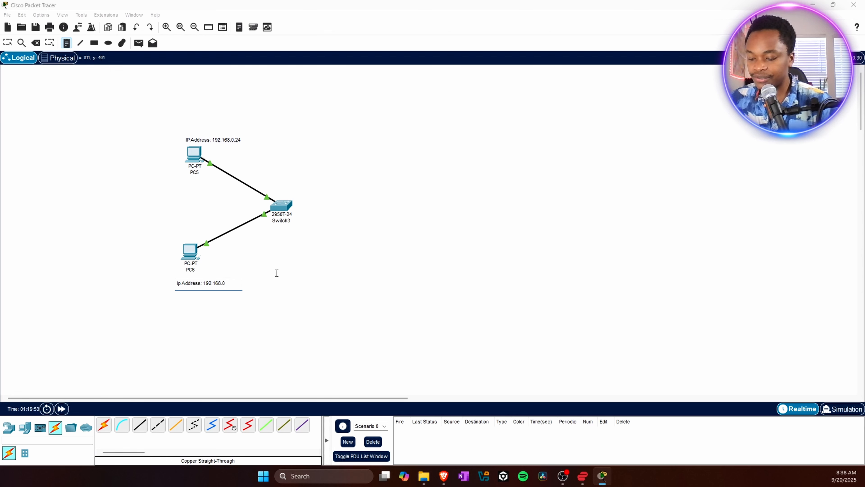
pyautogui.write('.20')
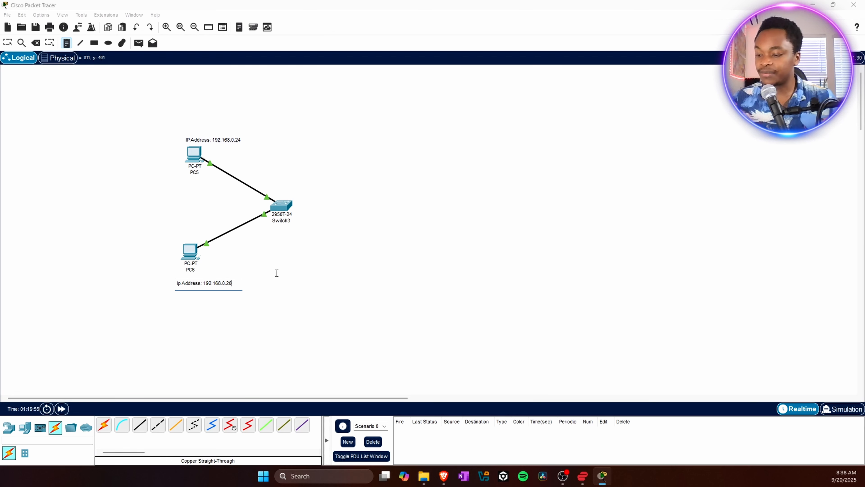
pyautogui.click(277, 273)
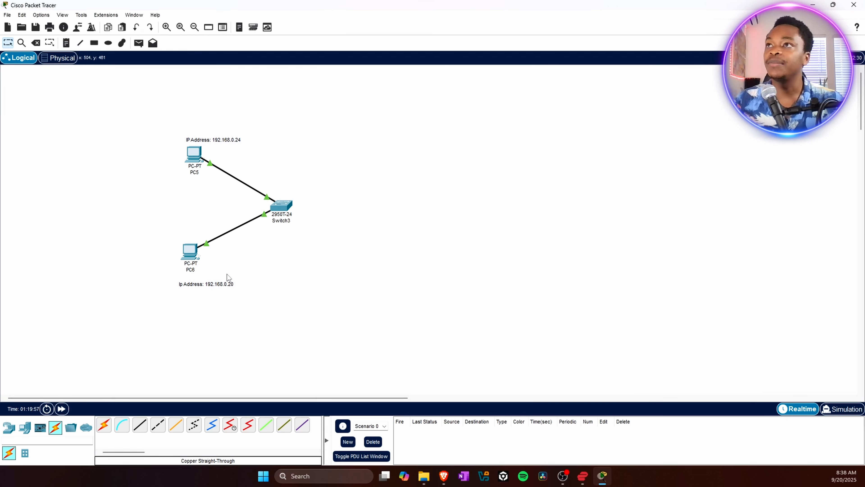
pyautogui.moveTo(205, 283); pyautogui.dragTo(194, 276)
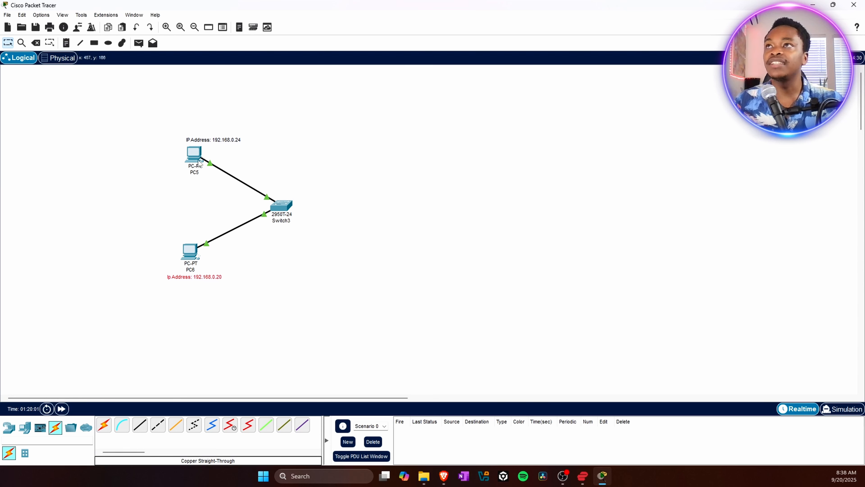
# - From PC5's Command Prompt, ping 192.168.0.20 to test connectivity to PC6, then close the PC5 window
pyautogui.click(422, 241)
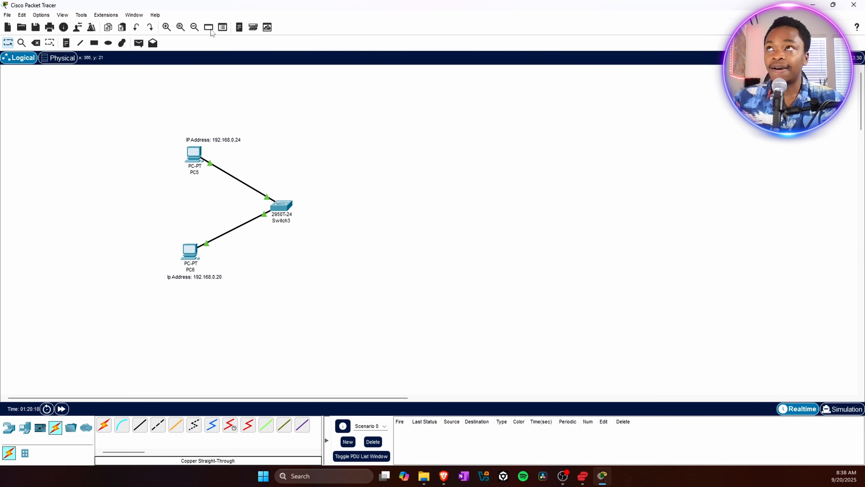
pyautogui.click(193, 156)
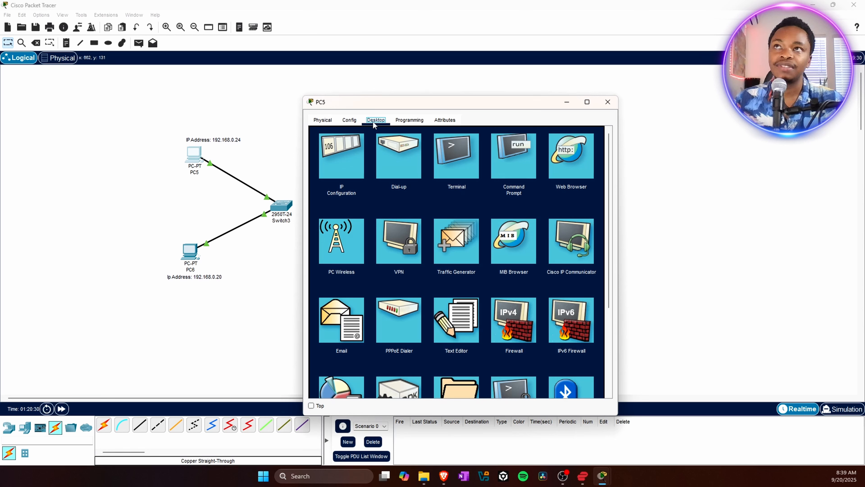
pyautogui.click(519, 163)
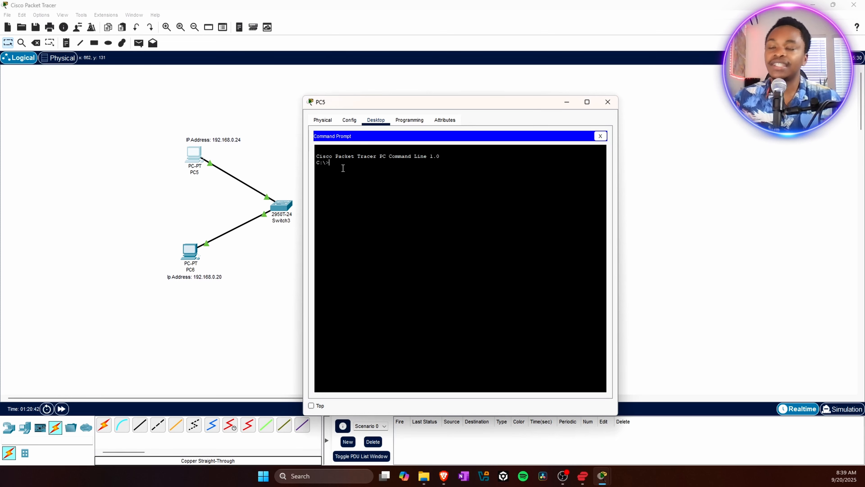
pyautogui.write('pi')
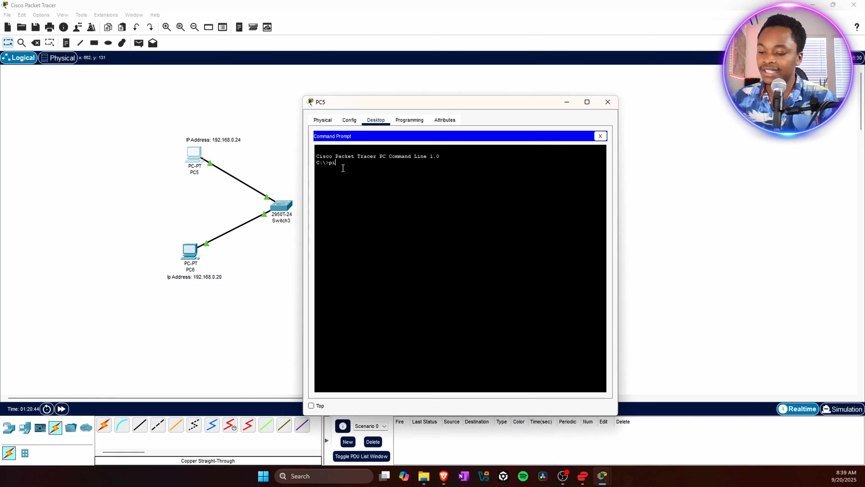
pyautogui.write('ng')
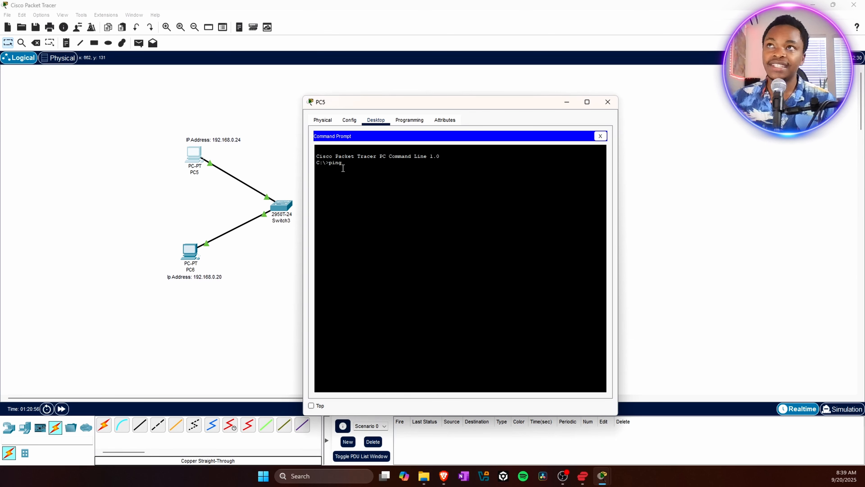
pyautogui.write('192')
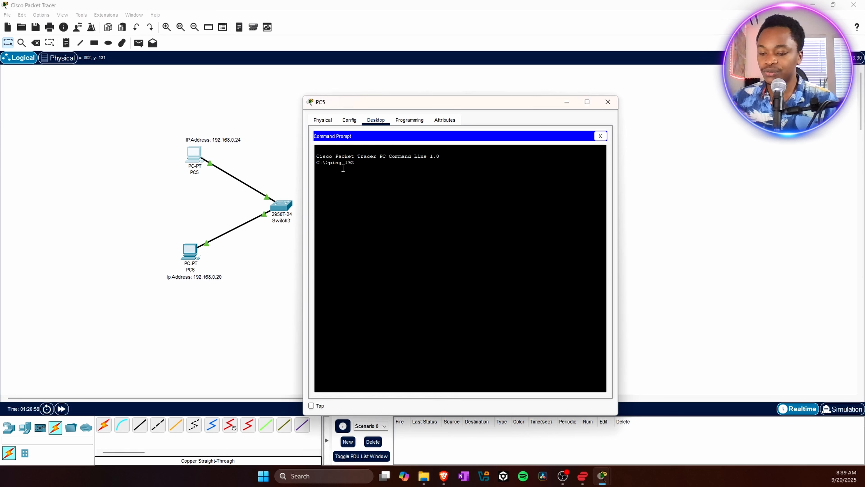
pyautogui.write('.168.')
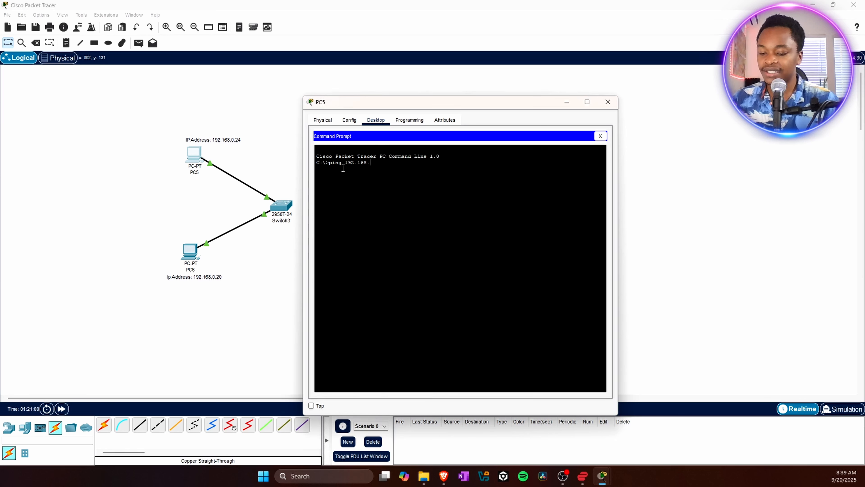
pyautogui.write('0.20')
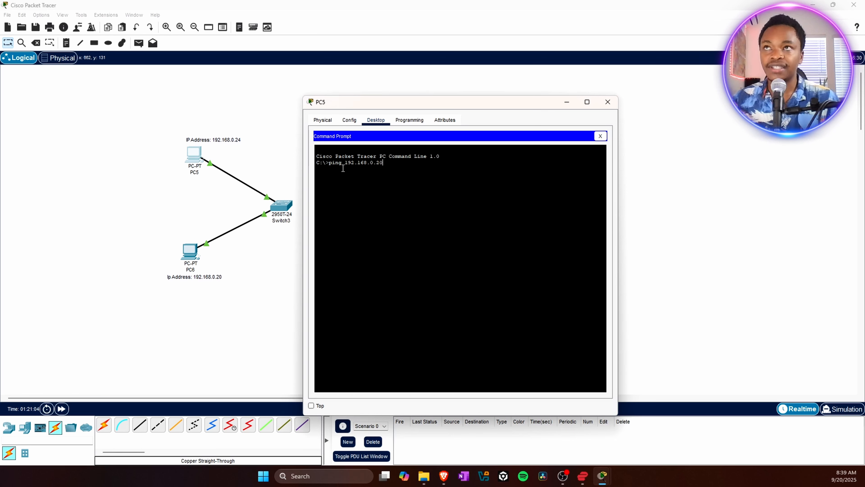
pyautogui.press('Return')
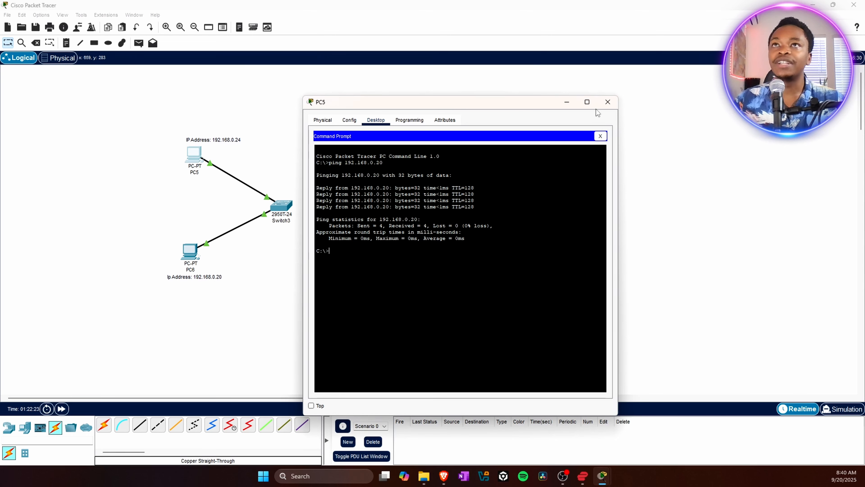
pyautogui.click(606, 103)
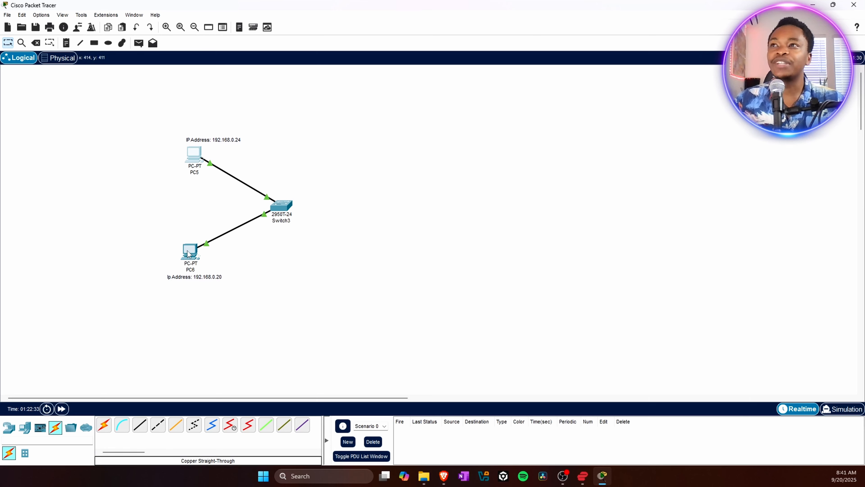
# - From PC6's Command Prompt, ping 192.168.0.24 to test connectivity to PC5, then close the PC6 window
pyautogui.moveTo(189, 254)
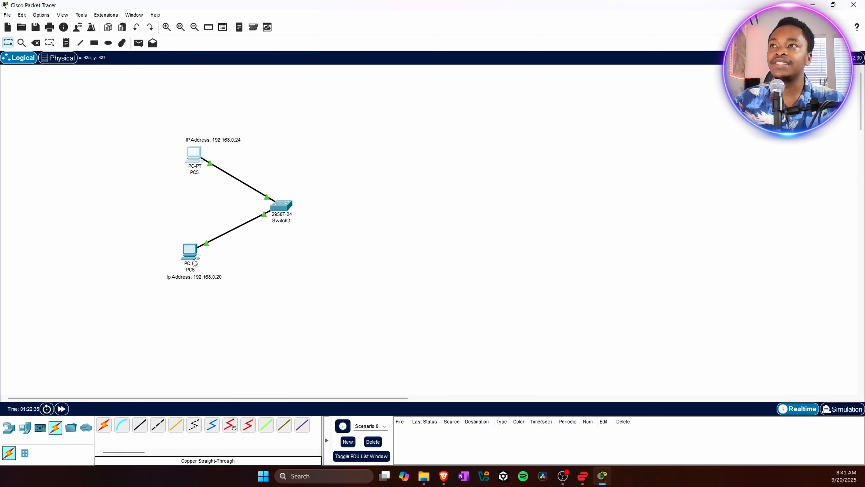
pyautogui.click(192, 258)
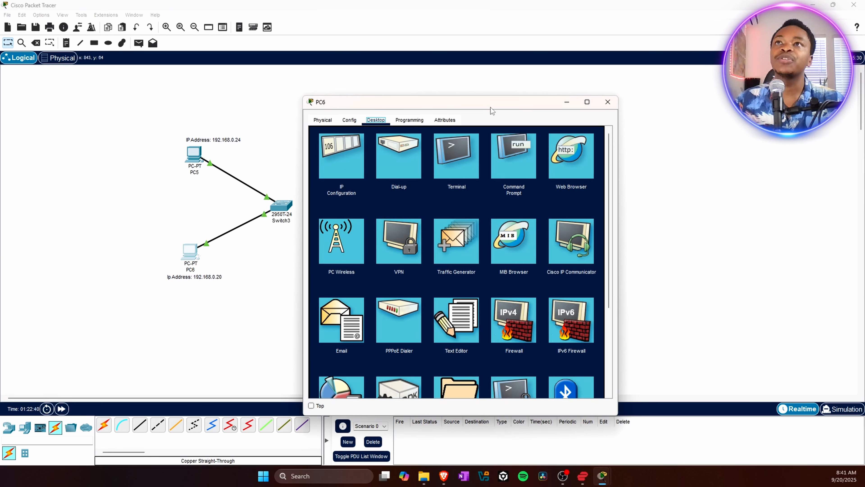
pyautogui.click(525, 147)
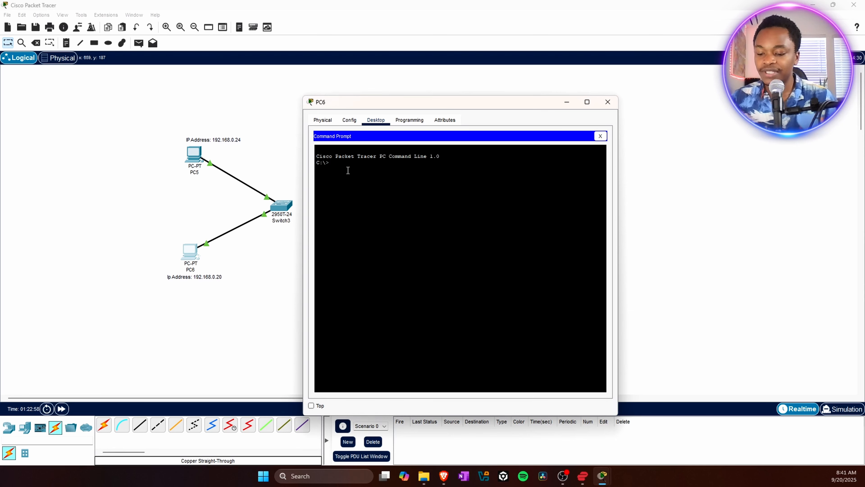
pyautogui.write('ng')
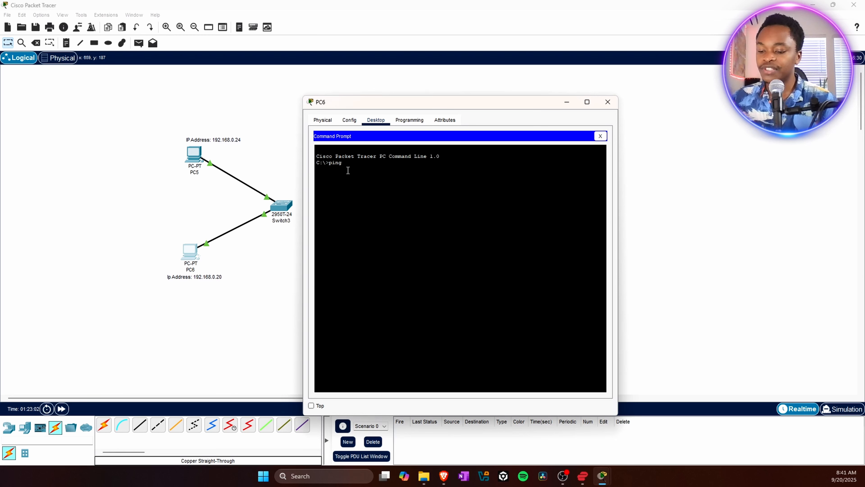
pyautogui.write(' 192.')
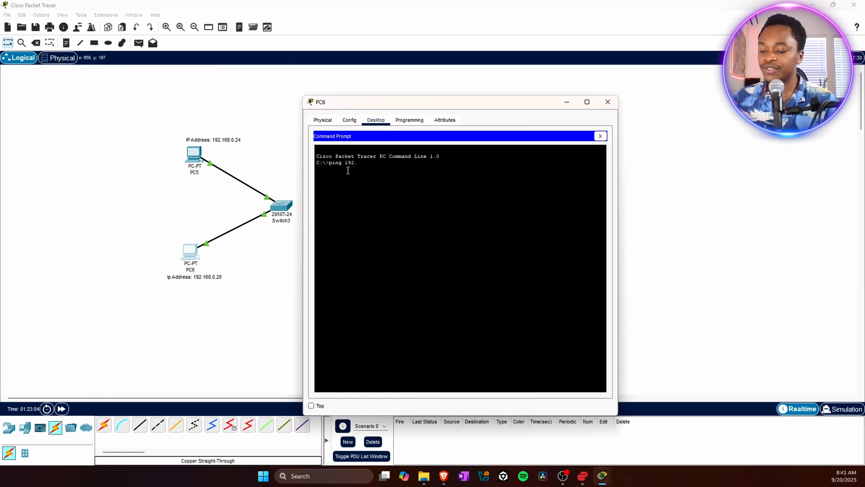
pyautogui.write('168.')
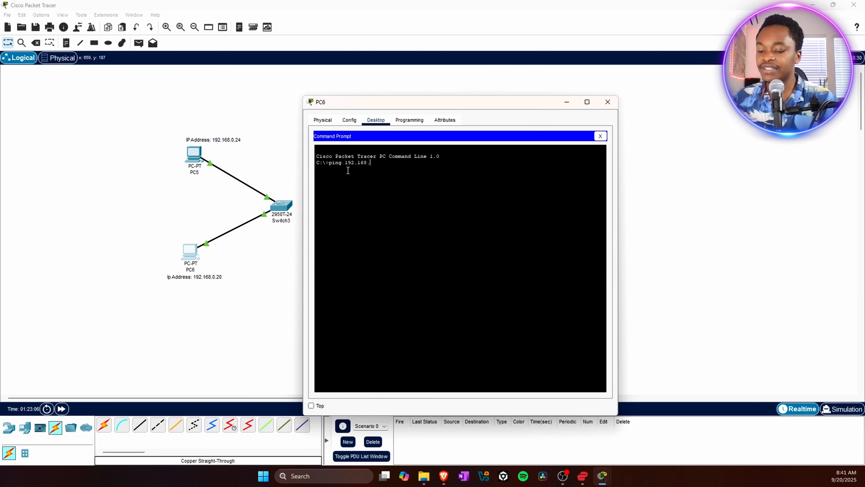
pyautogui.write('0.24')
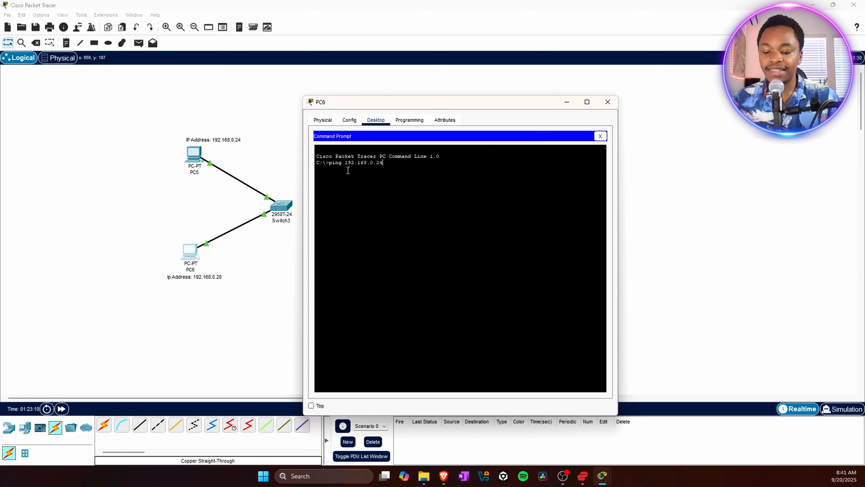
pyautogui.press('Return')
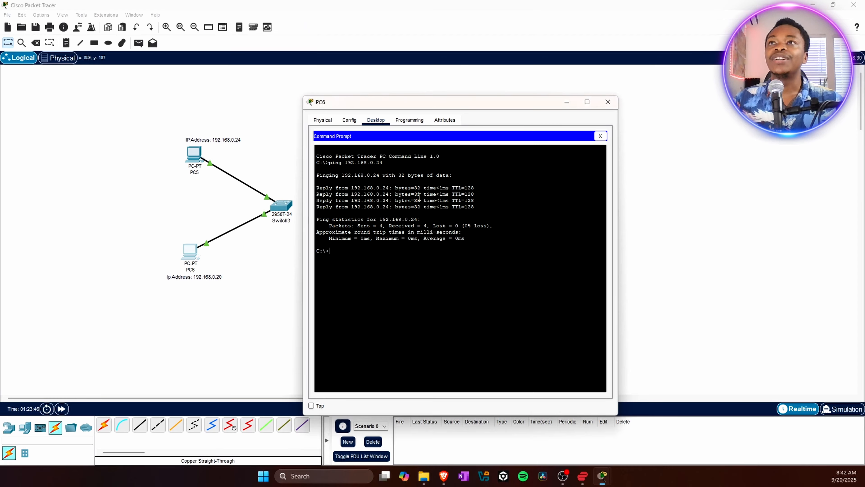
pyautogui.click(608, 101)
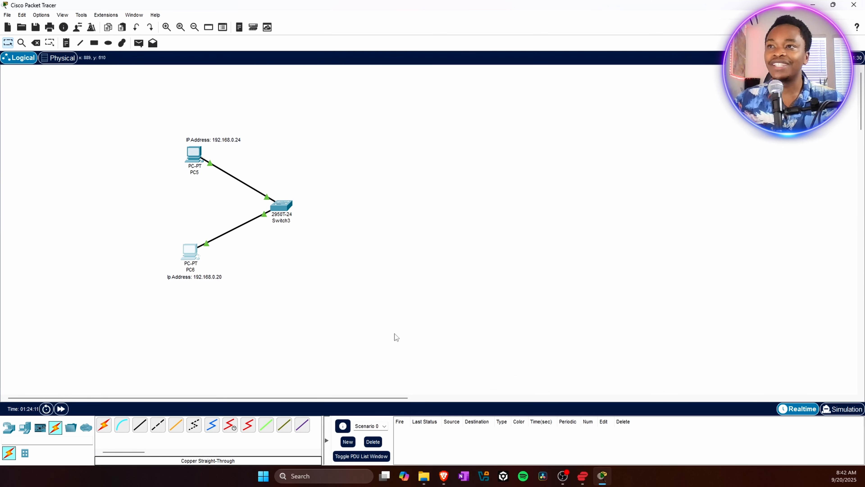
# - Switch to Windows Terminal and run ipconfig to review the host computer's real network adapter configuration
pyautogui.rightClick(264, 478)
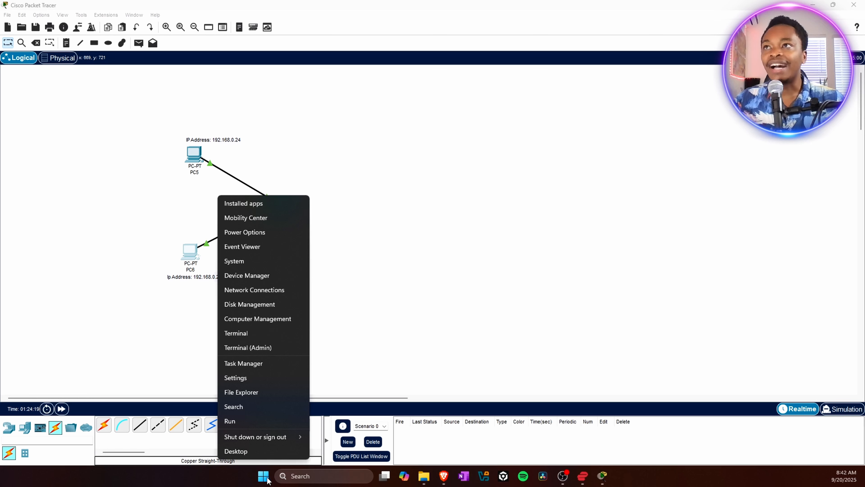
pyautogui.click(242, 332)
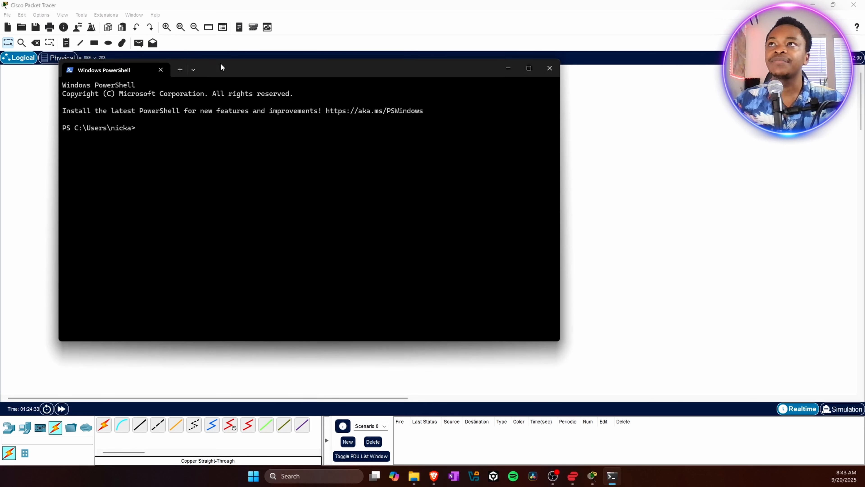
pyautogui.moveTo(209, 68); pyautogui.dragTo(267, 95)
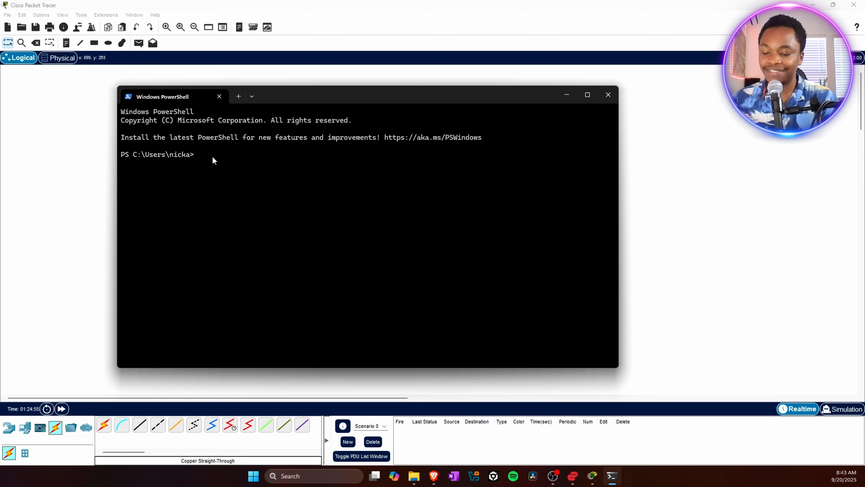
pyautogui.write('ip')
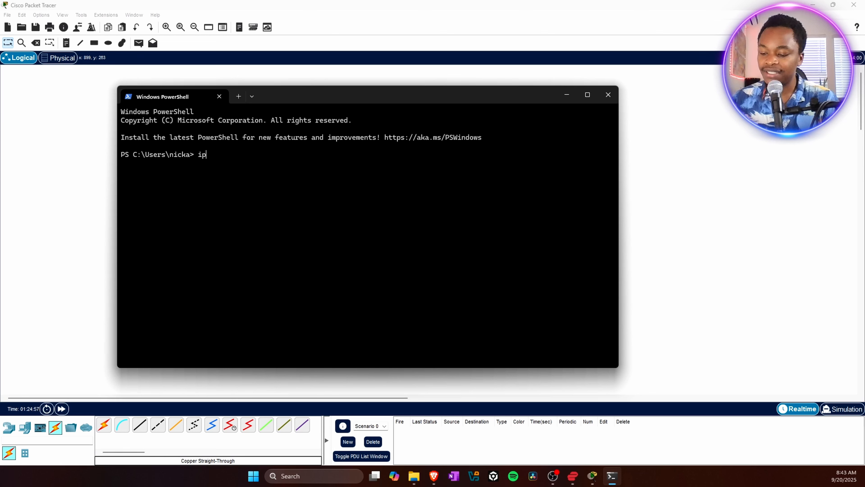
pyautogui.write('con')
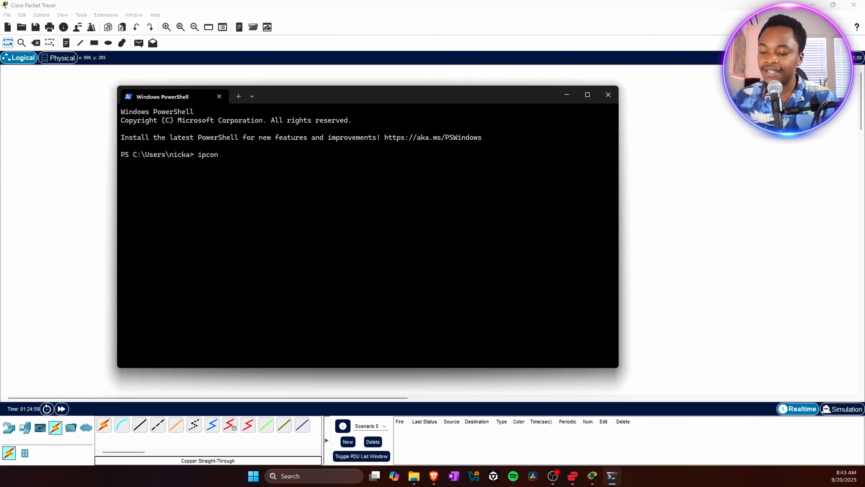
pyautogui.write('fig')
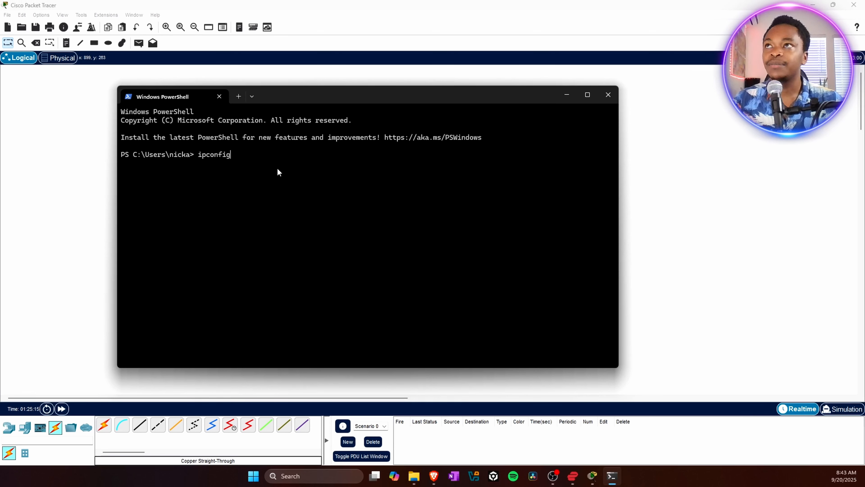
pyautogui.press('Return')
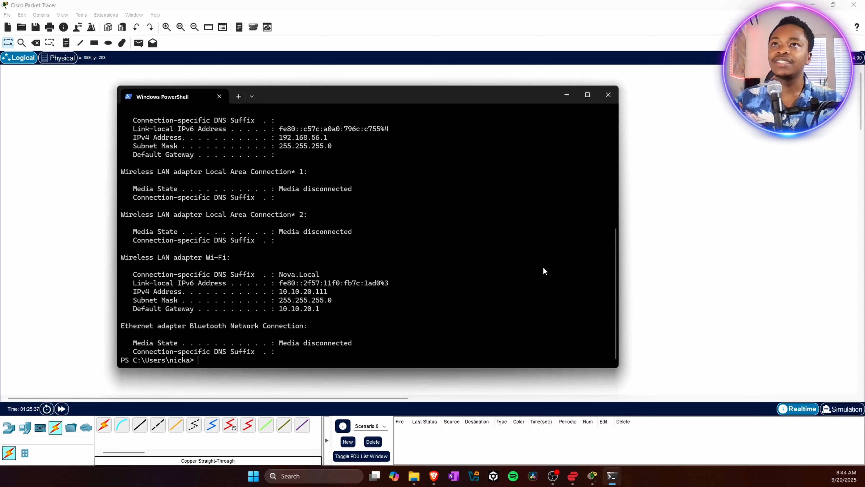
pyautogui.moveTo(614, 259); pyautogui.dragTo(615, 128)
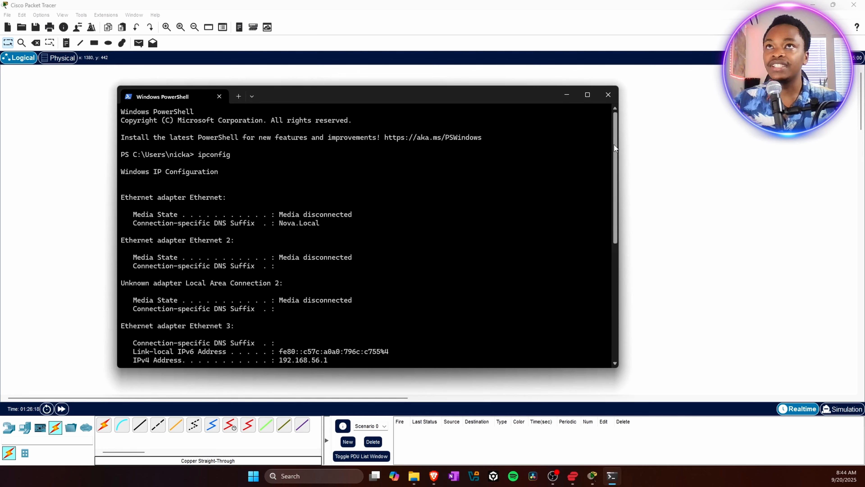
pyautogui.moveTo(615, 146); pyautogui.dragTo(616, 268)
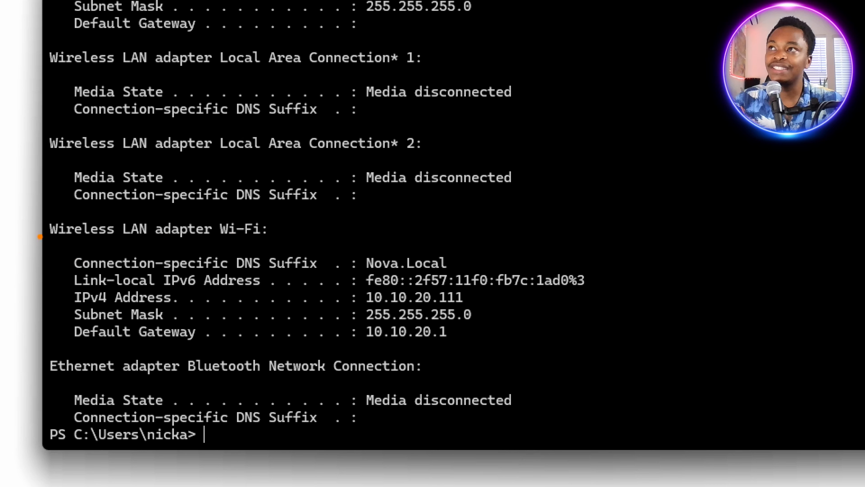
pyautogui.moveTo(63, 247)
pyautogui.mouseDown()
pyautogui.moveTo(618, 252)
pyautogui.moveTo(627, 349)
pyautogui.moveTo(514, 339)
pyautogui.moveTo(122, 338)
pyautogui.mouseUp()
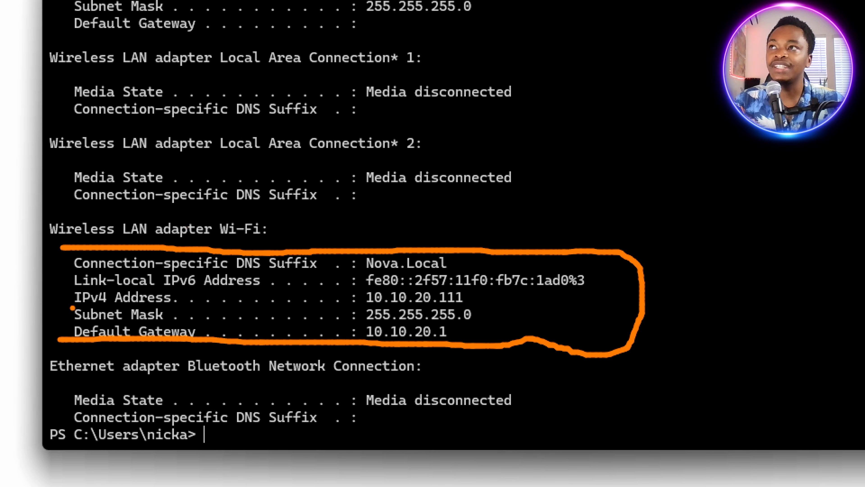
pyautogui.moveTo(67, 309); pyautogui.dragTo(499, 306)
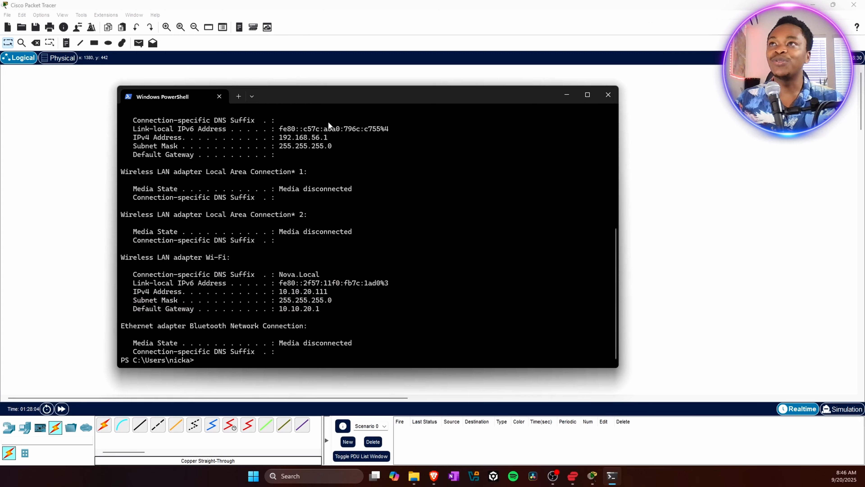
# - Clear the host terminal screen with the cls command
pyautogui.moveTo(277, 98); pyautogui.dragTo(507, 109)
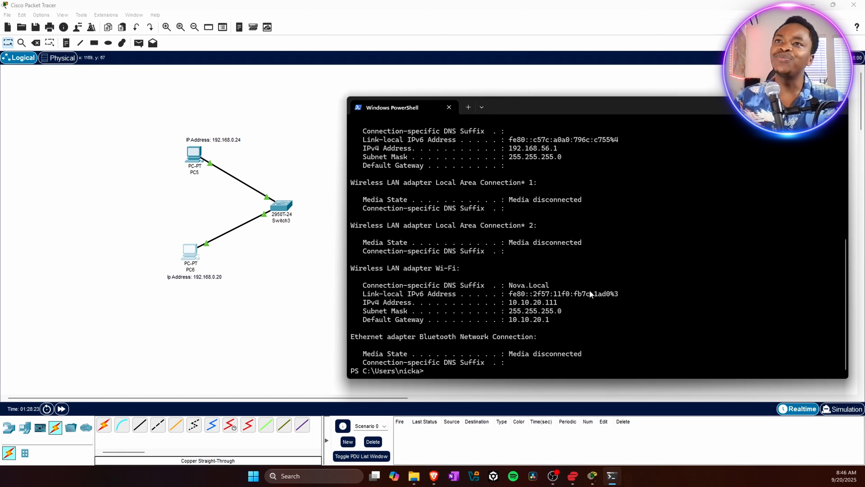
pyautogui.moveTo(524, 119); pyautogui.dragTo(510, 91)
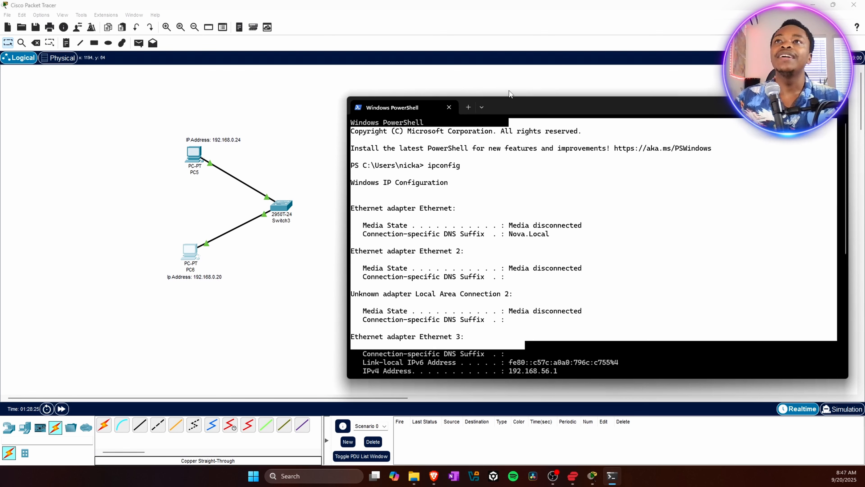
pyautogui.click(623, 363)
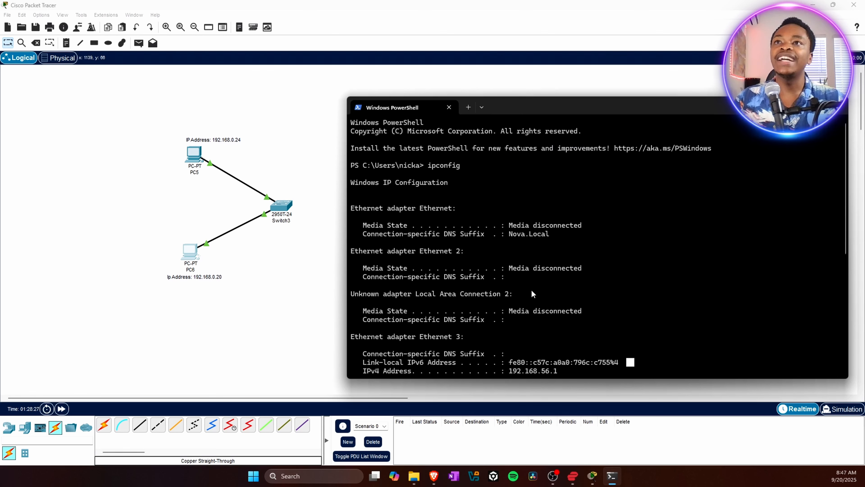
pyautogui.scroll(-9, 533, 294)
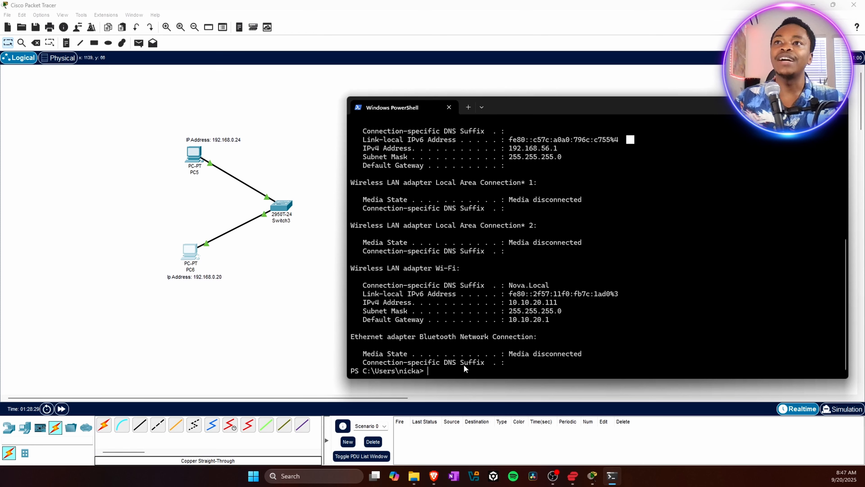
pyautogui.click(460, 371)
pyautogui.write('cls')
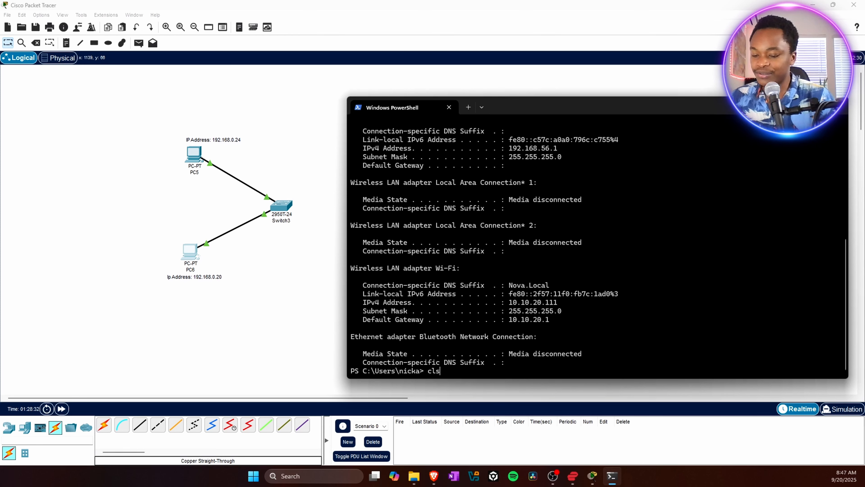
pyautogui.press('Return')
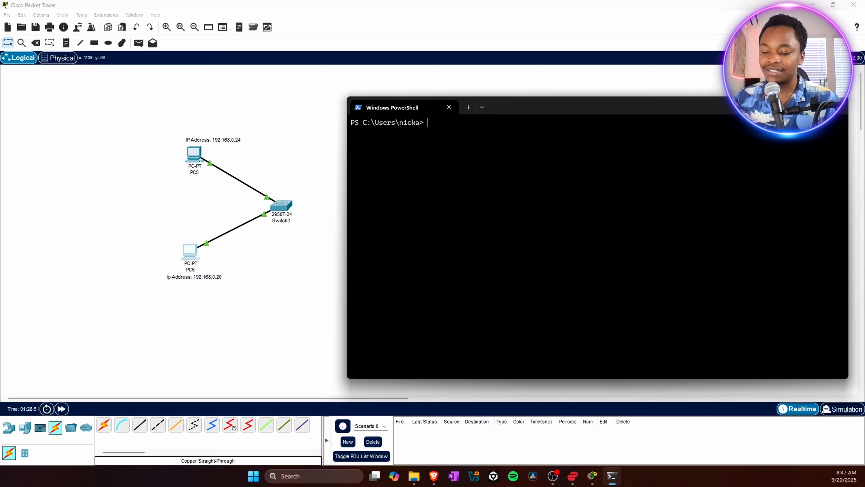
pyautogui.write('ping')
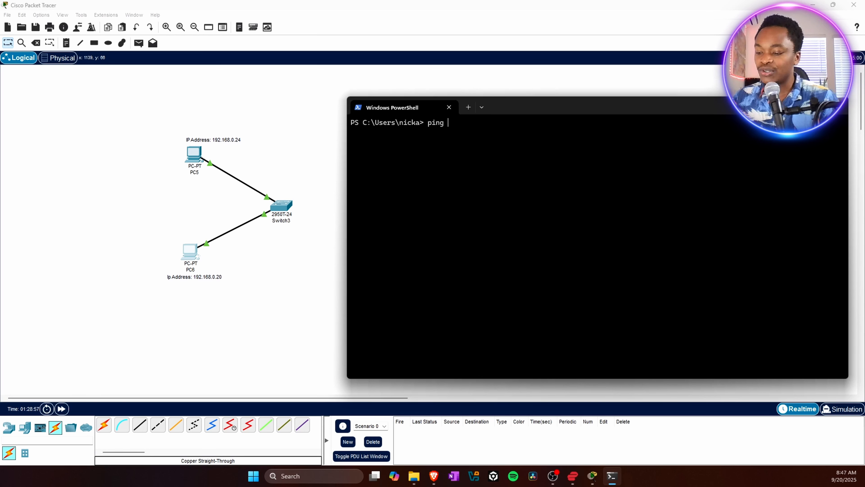
pyautogui.write('19')
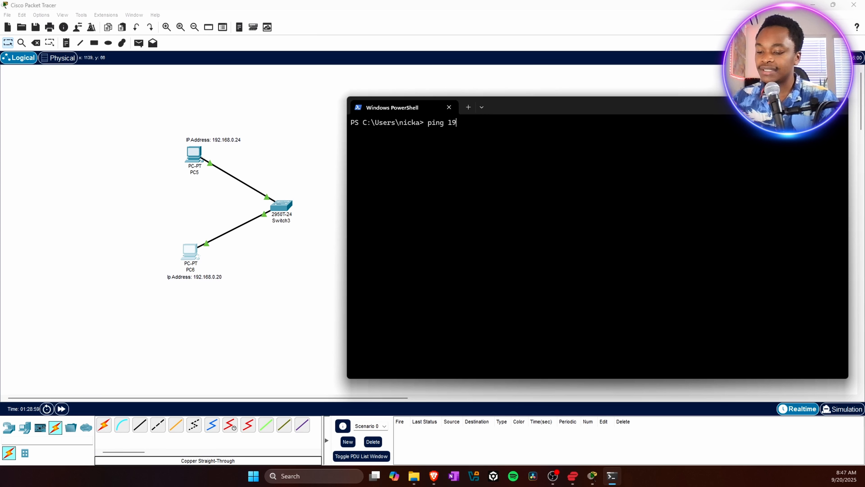
pyautogui.write('2')
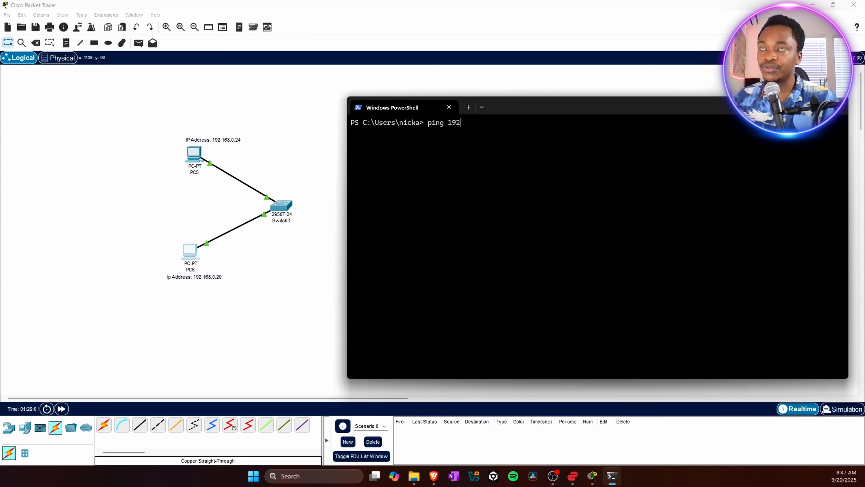
pyautogui.write('.')
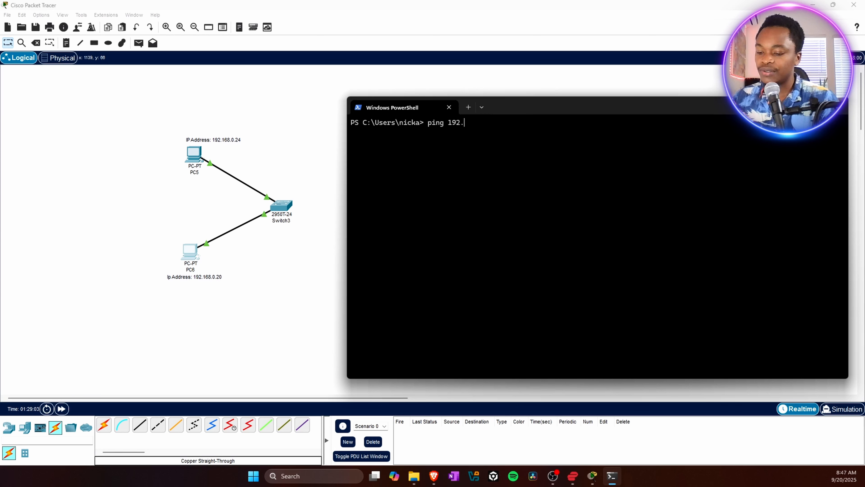
pyautogui.write('168')
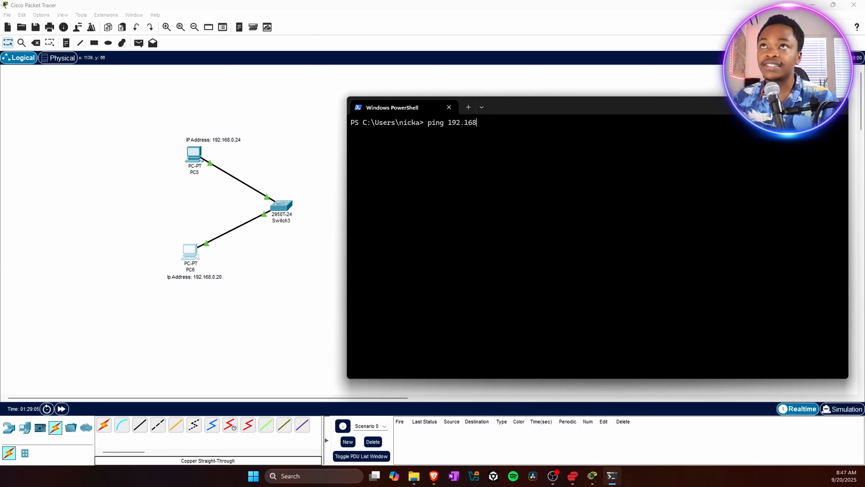
pyautogui.write('.')
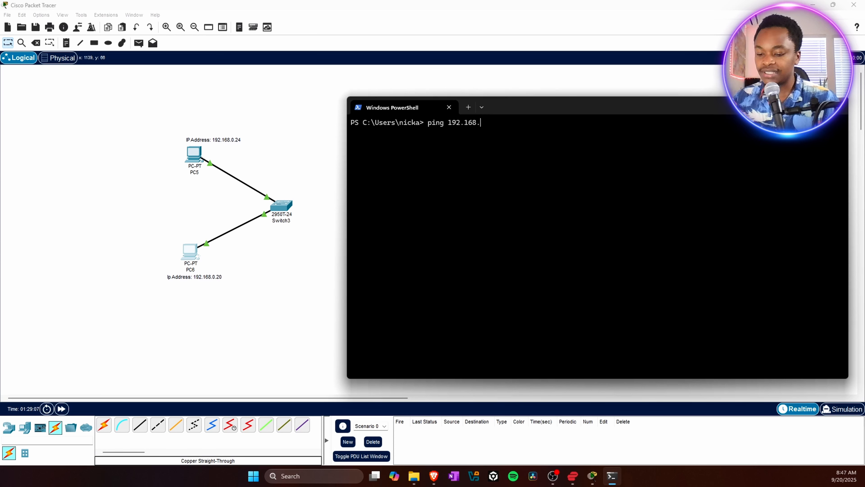
pyautogui.write('0')
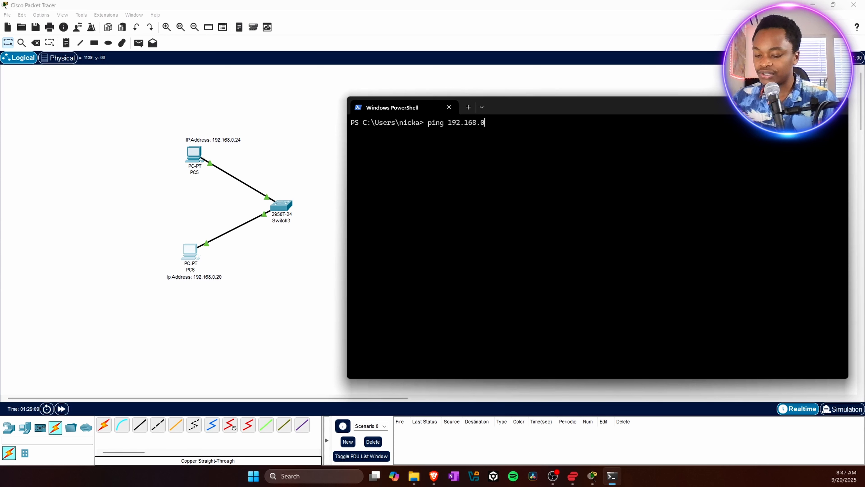
pyautogui.write('.')
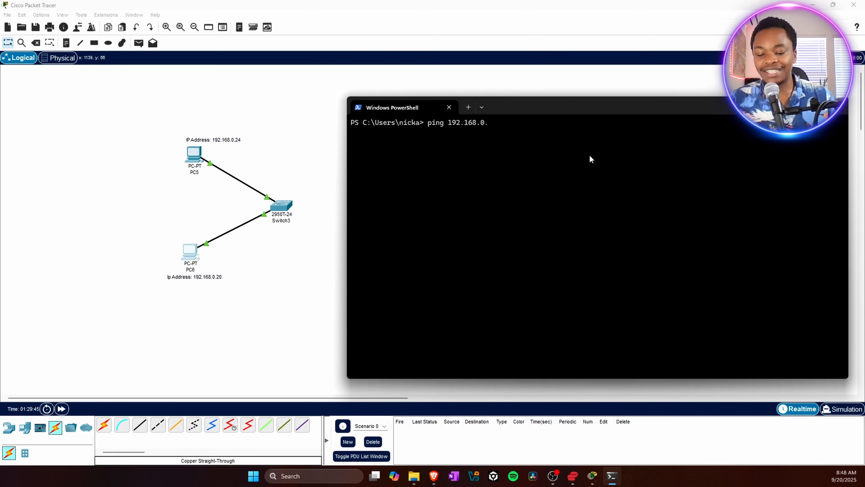
pyautogui.press('BackSpace')
pyautogui.press('BackSpace')
pyautogui.press('BackSpace')
pyautogui.press('BackSpace')
pyautogui.press('BackSpace')
pyautogui.press('BackSpace')
pyautogui.press('BackSpace')
pyautogui.press('BackSpace')
pyautogui.press('BackSpace')
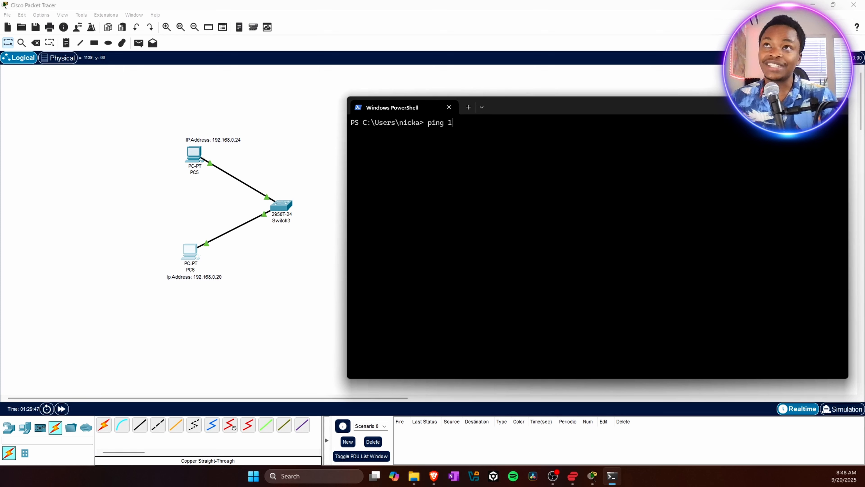
pyautogui.press('BackSpace')
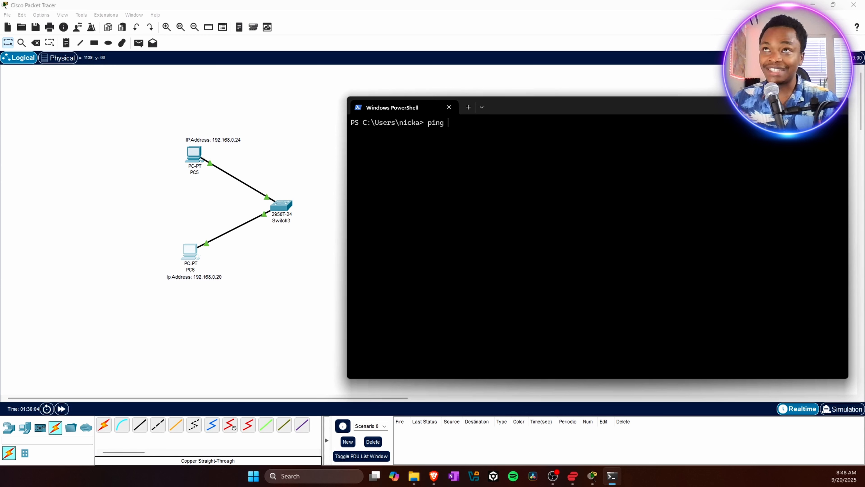
# - Ping 10.10.20.200 from the host terminal
pyautogui.write('10.10')
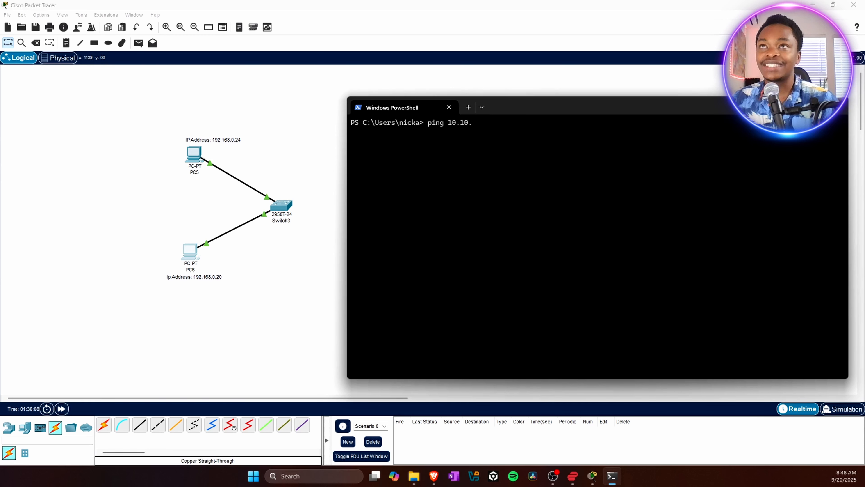
pyautogui.write('.20')
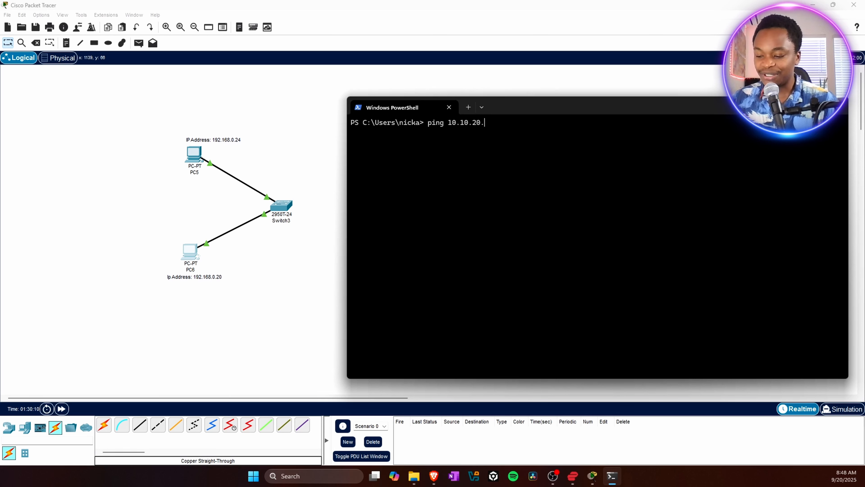
pyautogui.write('.2')
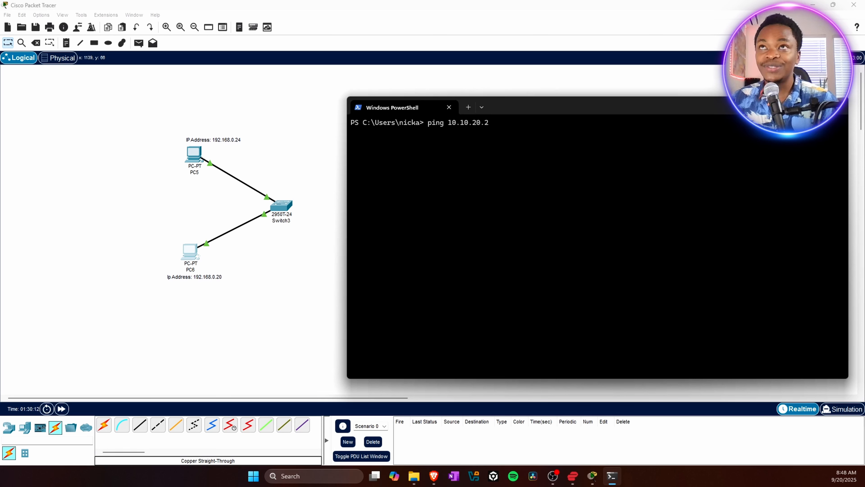
pyautogui.write('00')
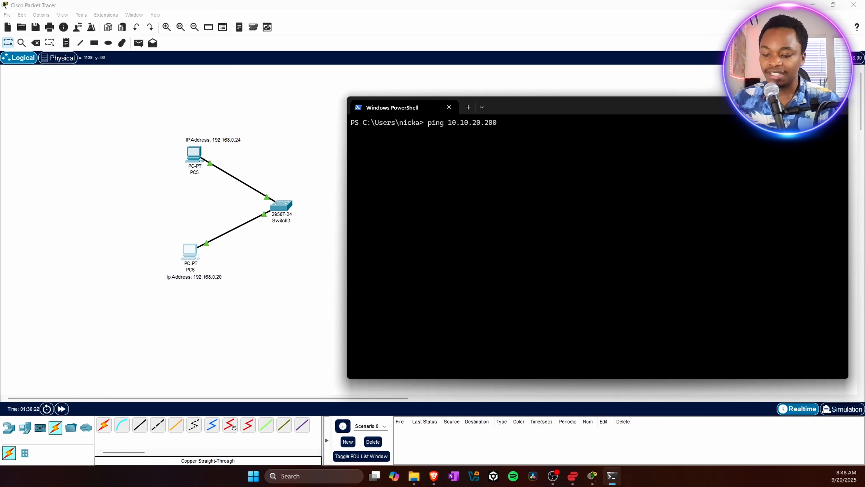
pyautogui.press('Return')
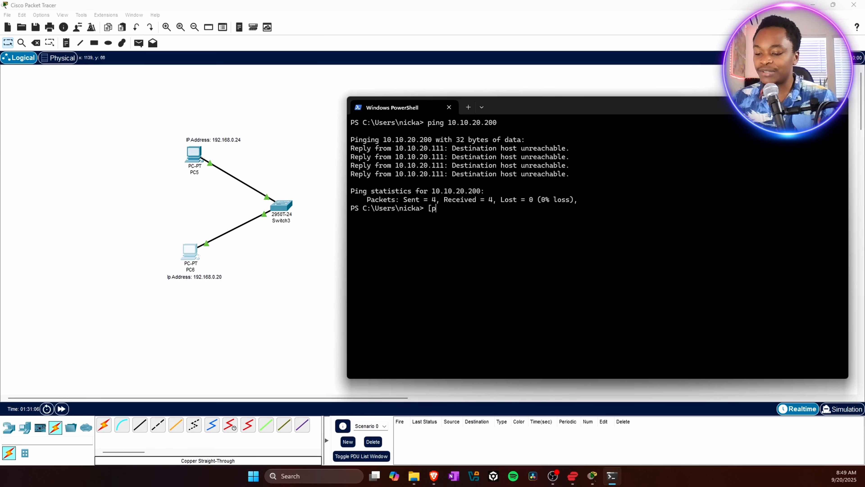
# - Ping 10.10.10.250 from the host terminal, then close the terminal window
pyautogui.write('ping')
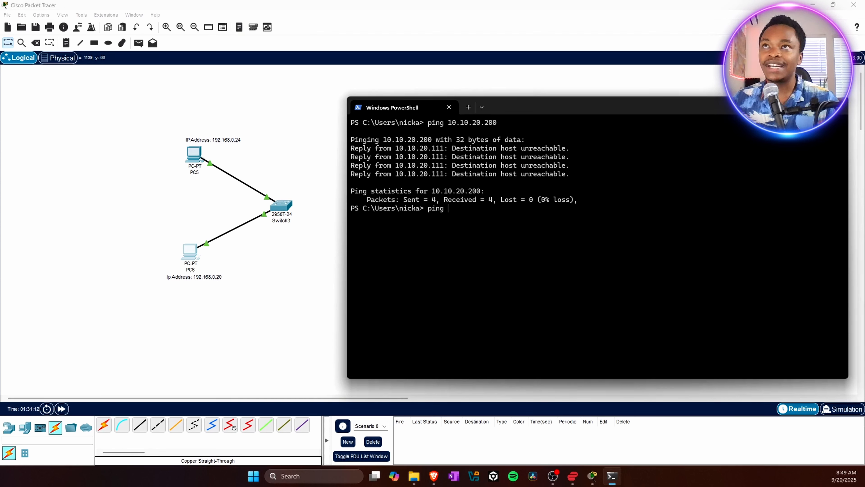
pyautogui.write('10')
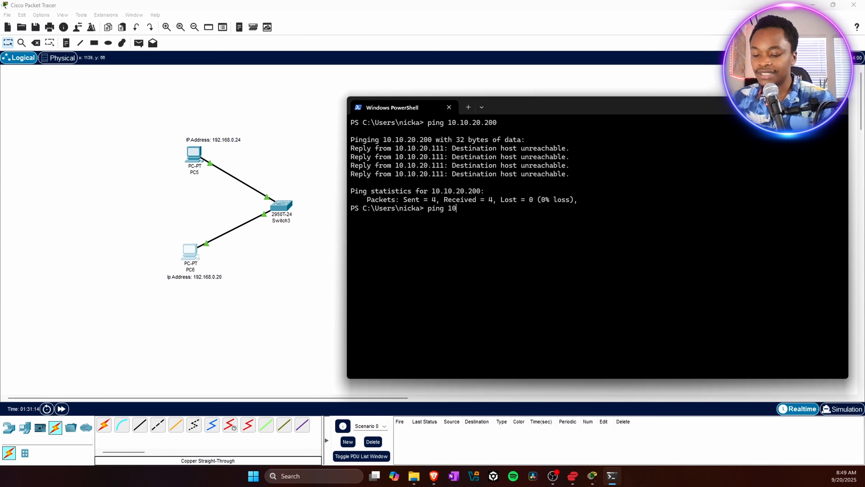
pyautogui.write('.10.10.')
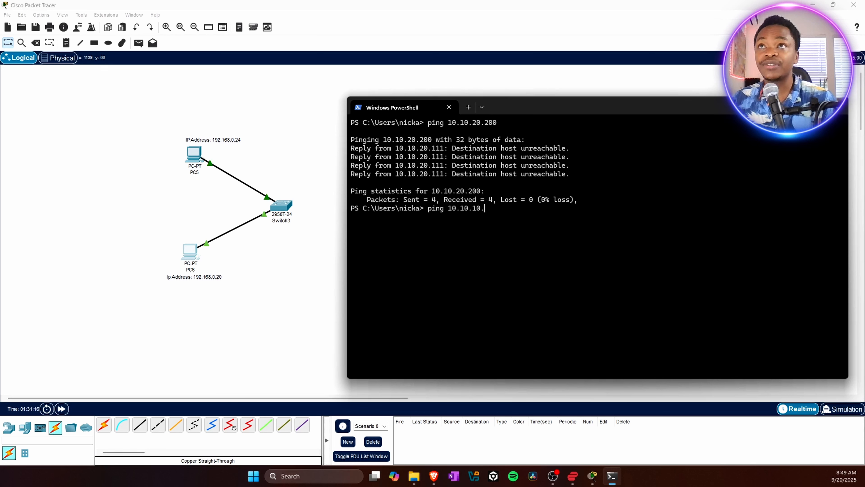
pyautogui.write('250')
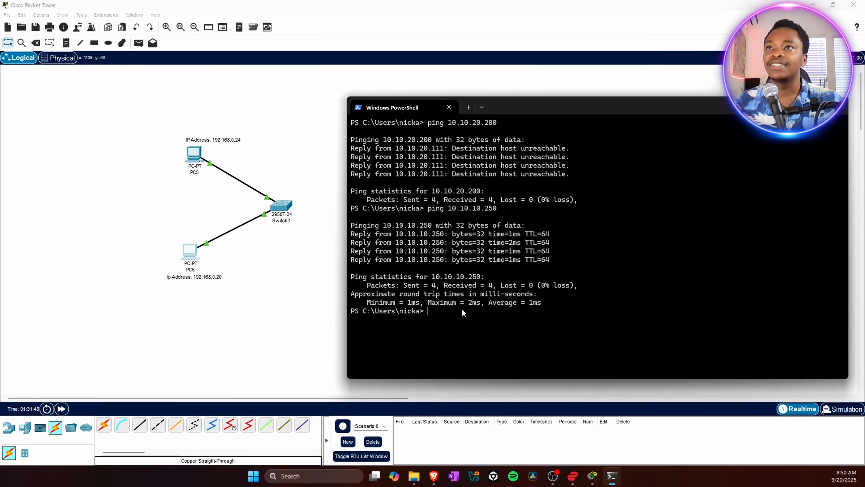
pyautogui.moveTo(529, 117); pyautogui.dragTo(533, 92)
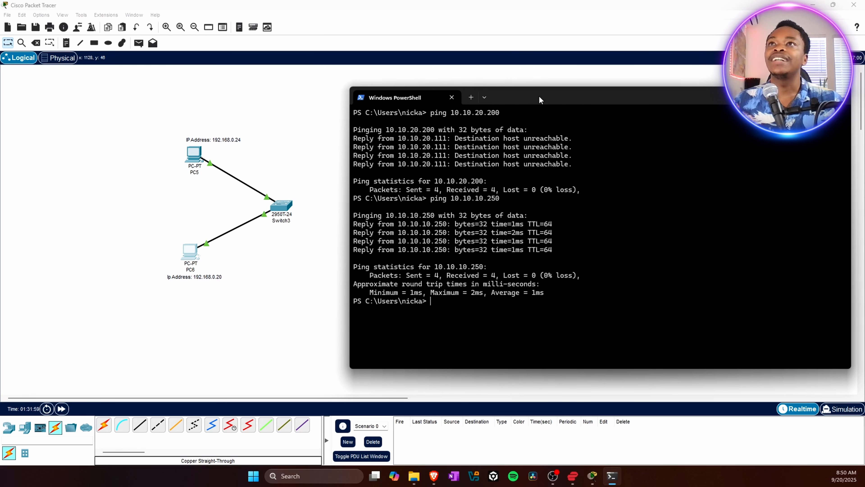
pyautogui.moveTo(539, 99); pyautogui.dragTo(525, 100)
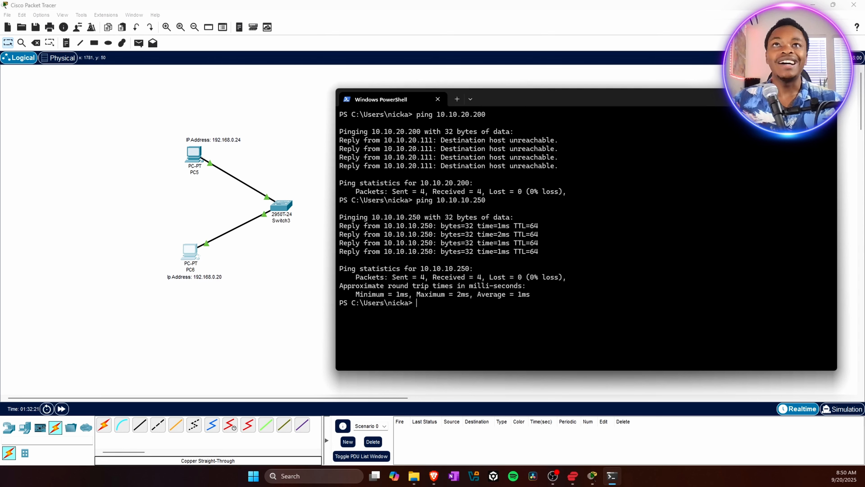
pyautogui.hotkey('alt', 'F4')
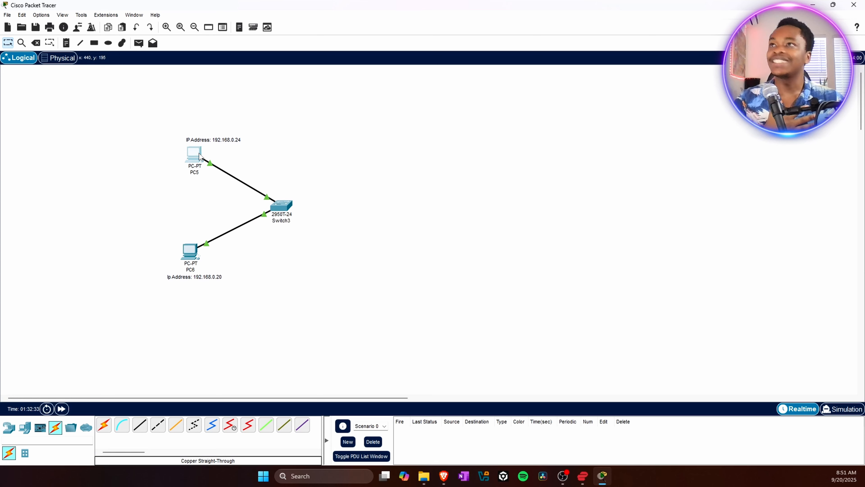
# - Open PC5's Command Prompt and run ipconfig to view its simulated network configuration
pyautogui.click(200, 156)
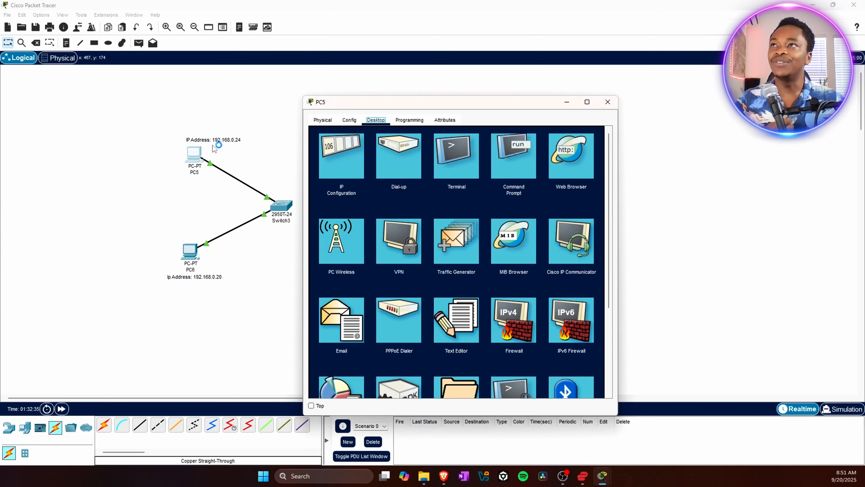
pyautogui.click(513, 162)
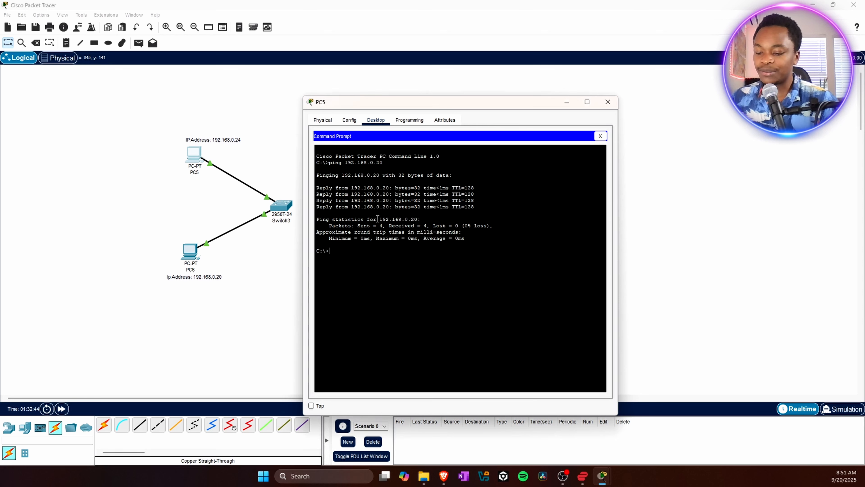
pyautogui.write('ipcon')
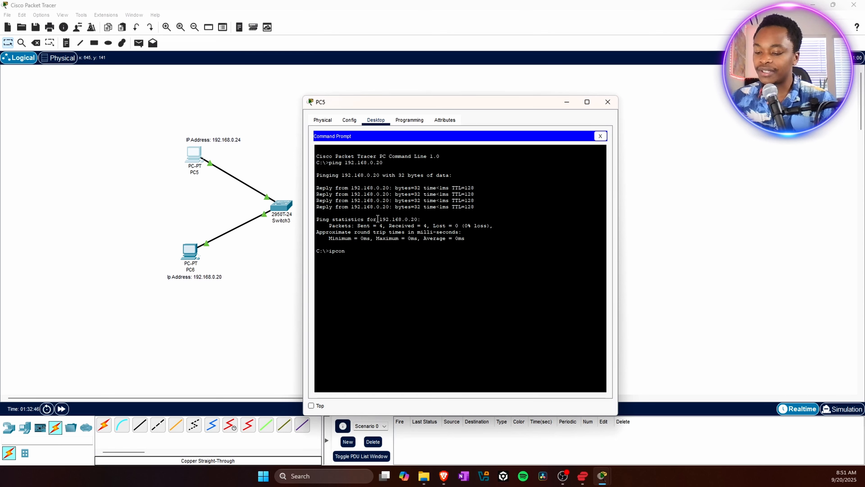
pyautogui.write('fig')
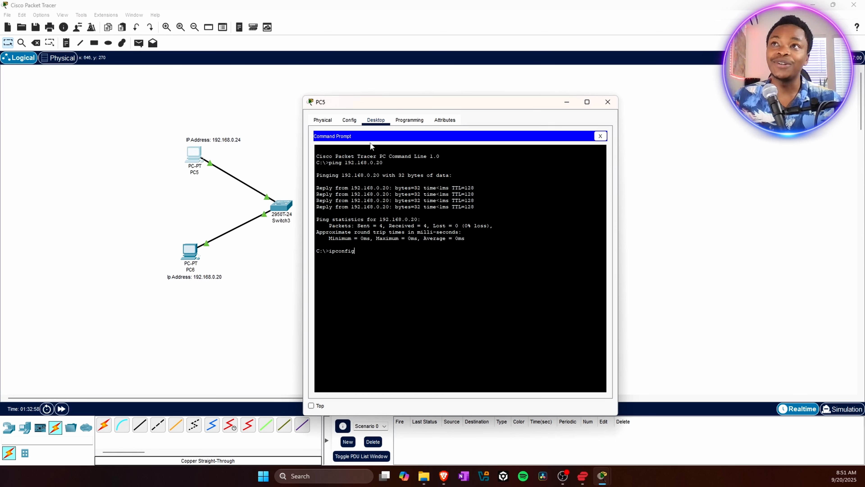
pyautogui.moveTo(392, 103); pyautogui.dragTo(363, 96)
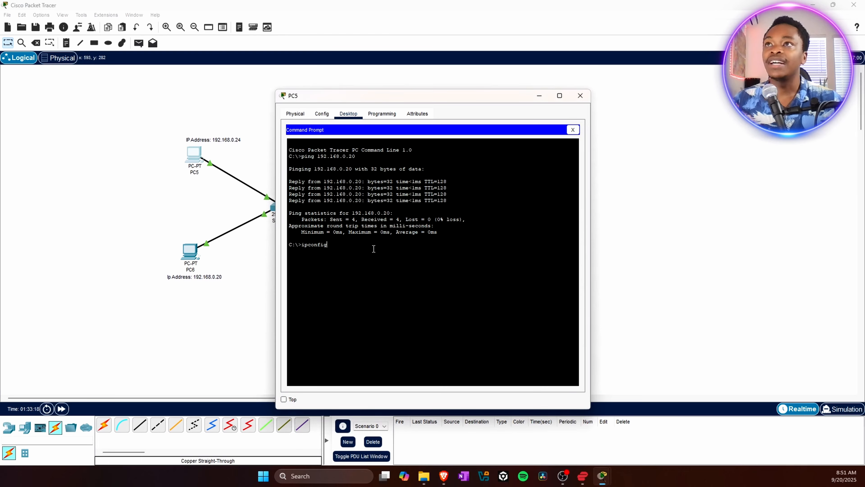
pyautogui.press('Return')
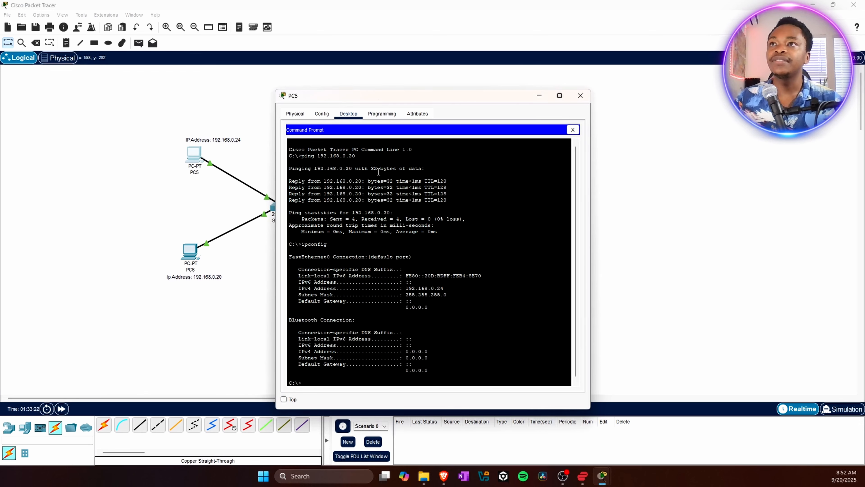
pyautogui.moveTo(389, 104); pyautogui.dragTo(353, 70)
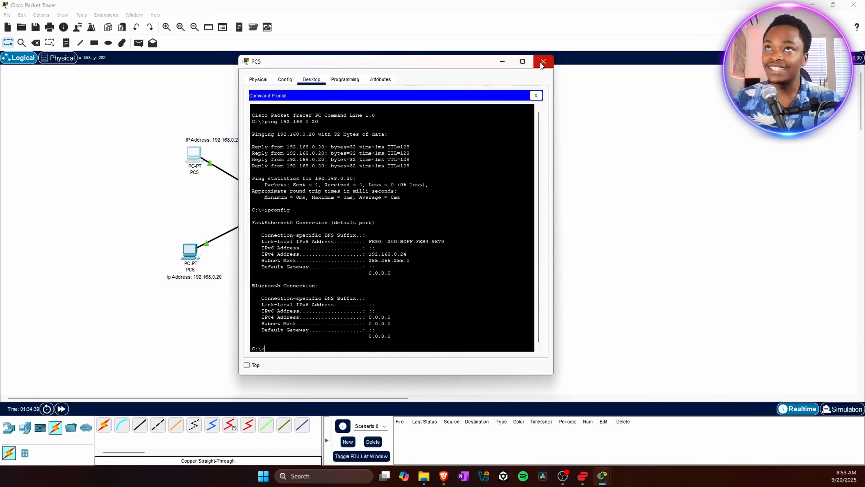
# - Close PC5's window, open PC6's Command Prompt and run ipconfig to view its simulated network configuration
pyautogui.click(542, 62)
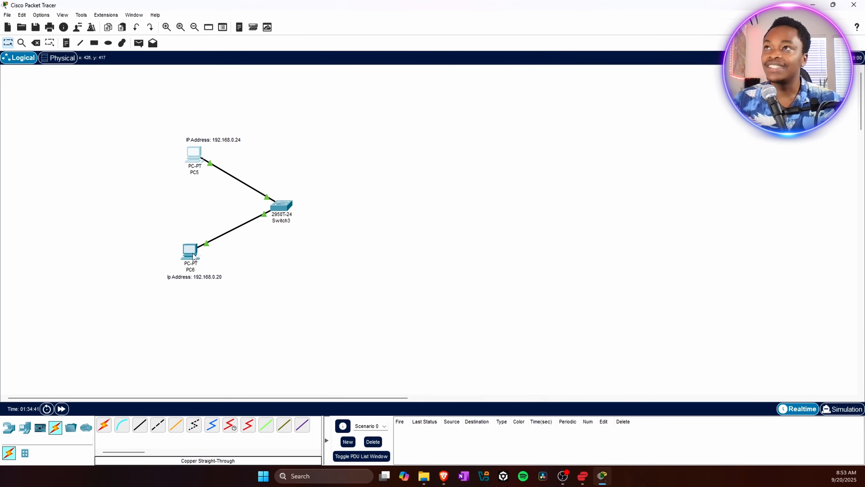
pyautogui.moveTo(193, 256)
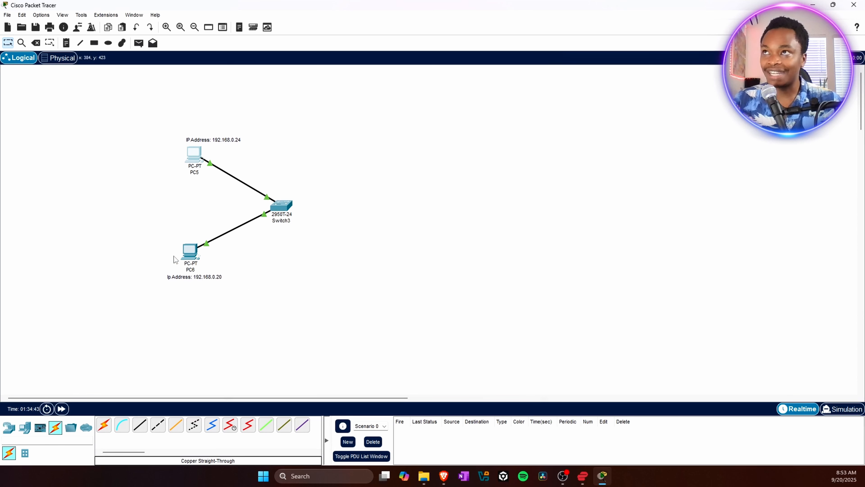
pyautogui.click(192, 250)
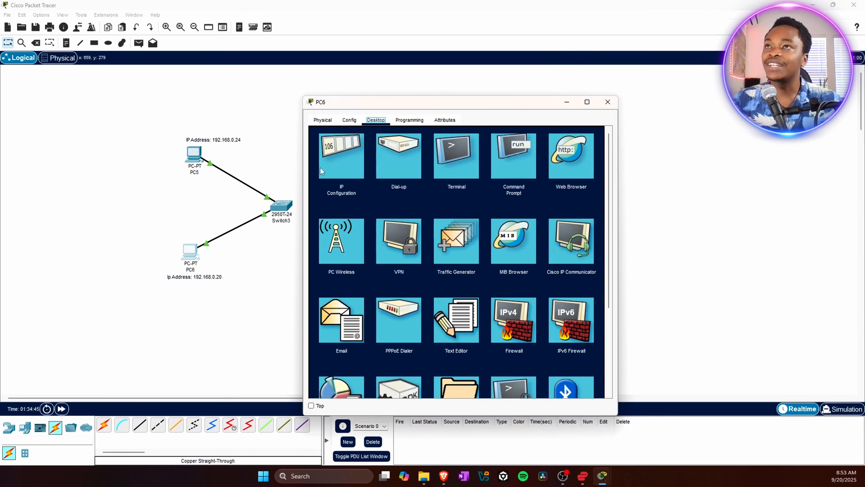
pyautogui.click(514, 159)
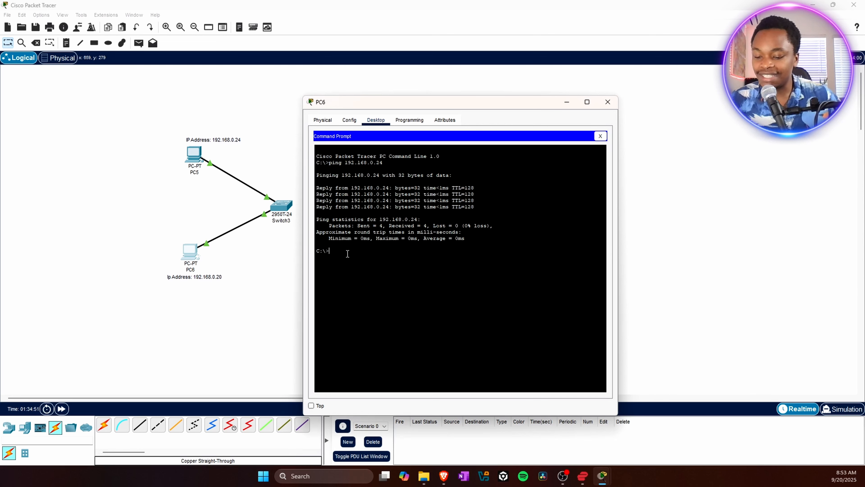
pyautogui.write('ipconf')
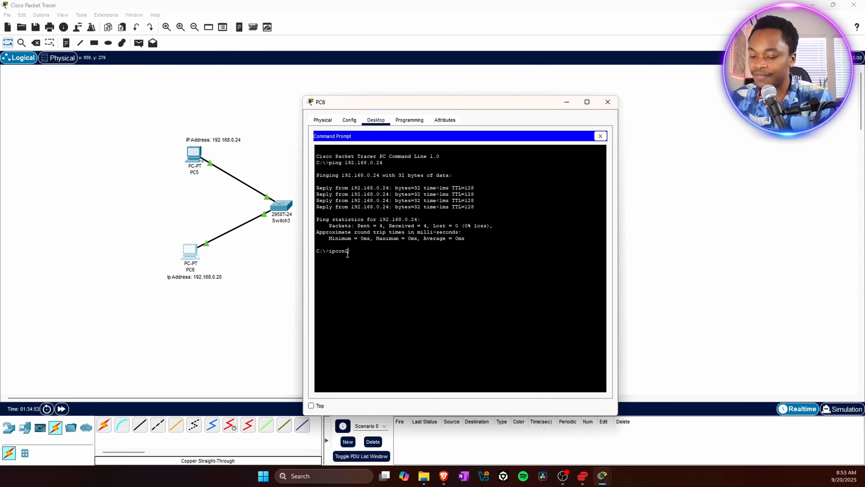
pyautogui.write('ig')
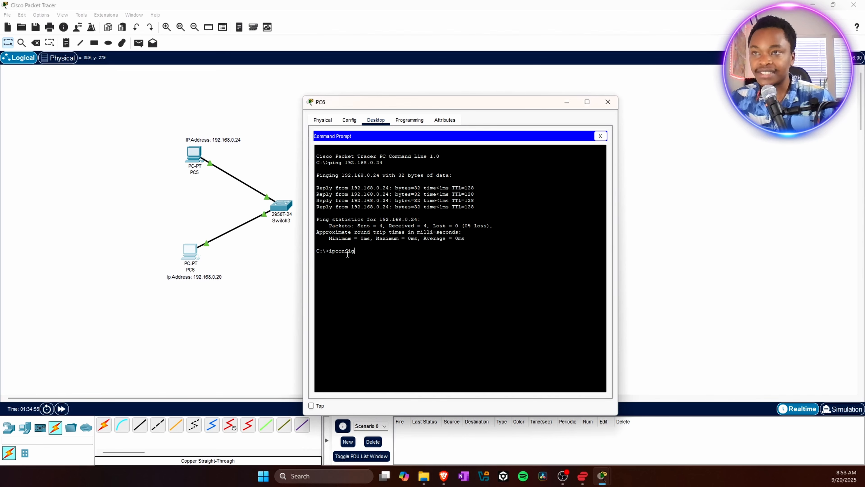
pyautogui.press('Return')
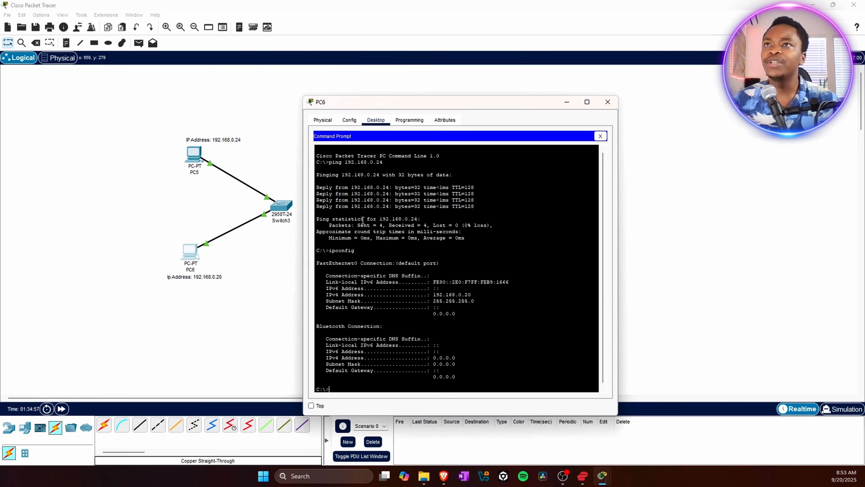
# - Ping 192.168.0.24 from PC6's Command Prompt
pyautogui.moveTo(399, 105); pyautogui.dragTo(393, 82)
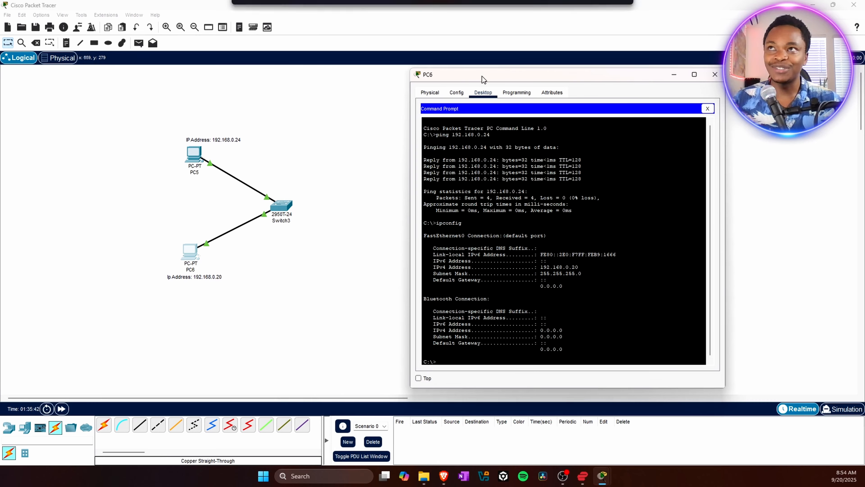
pyautogui.moveTo(369, 80); pyautogui.dragTo(482, 75)
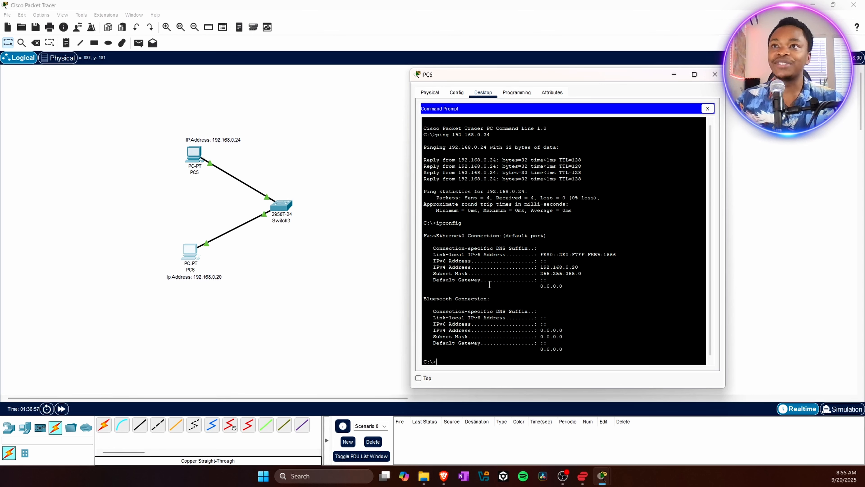
pyautogui.moveTo(507, 82); pyautogui.dragTo(435, 68)
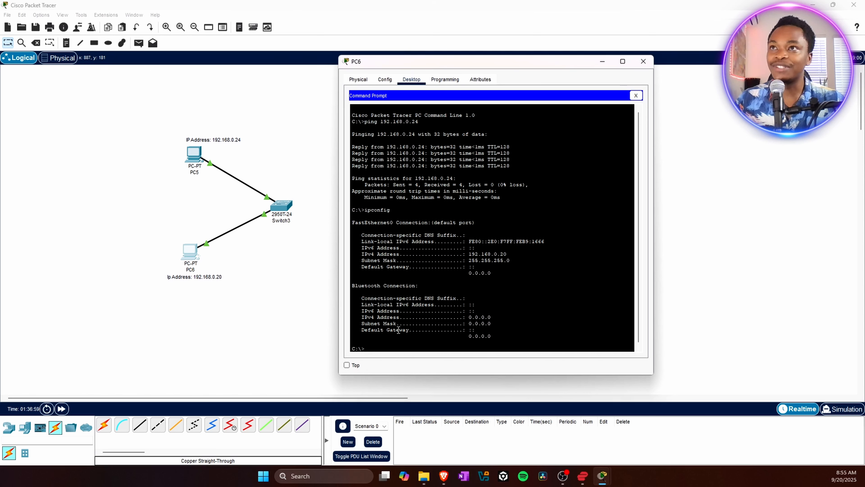
pyautogui.scroll(-1, 639, 145)
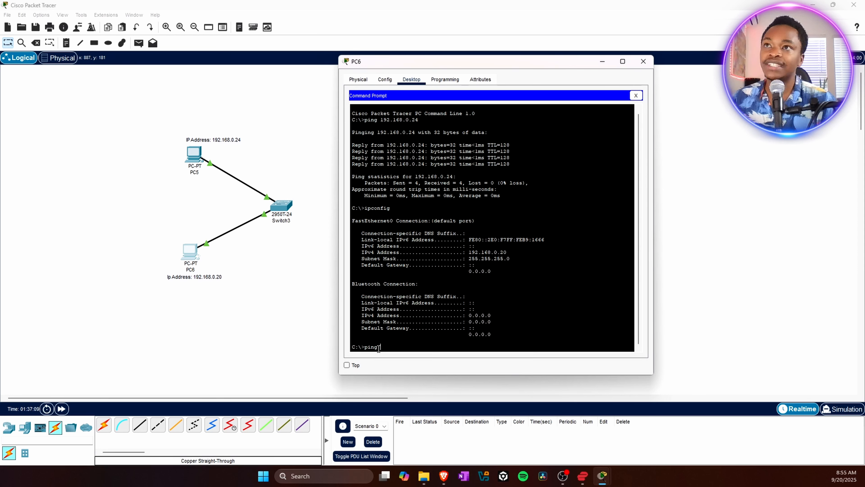
pyautogui.write('92.')
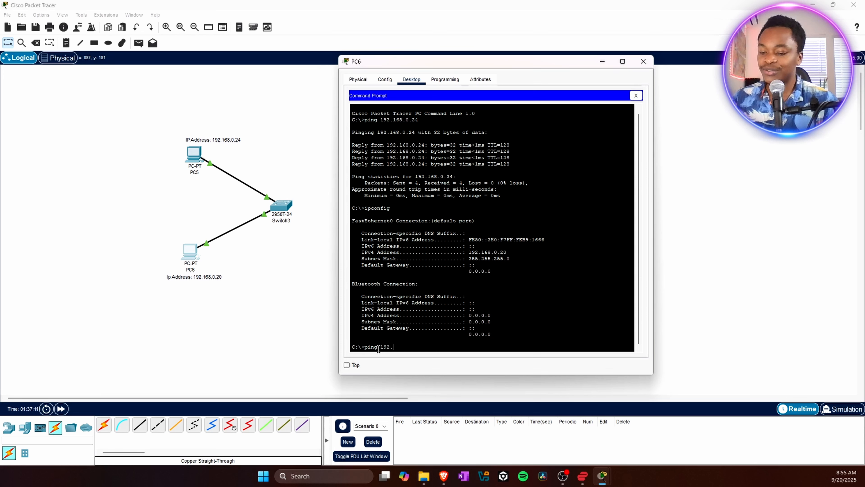
pyautogui.write('168.0.24')
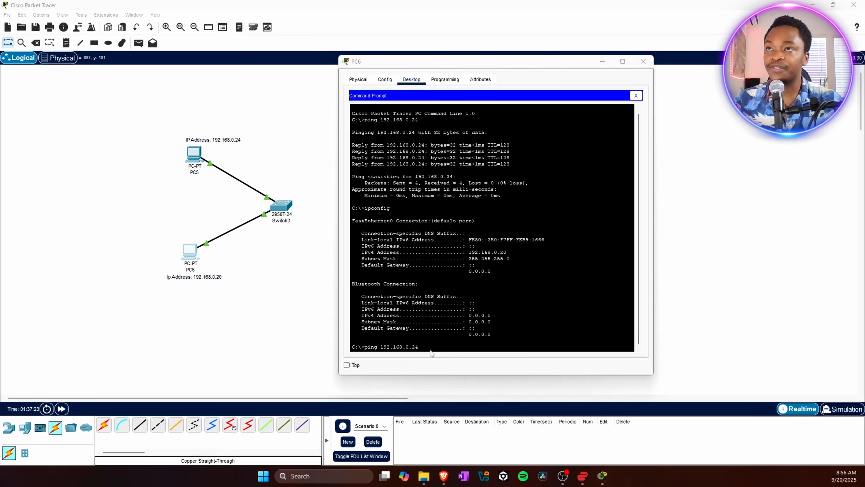
pyautogui.press('Return')
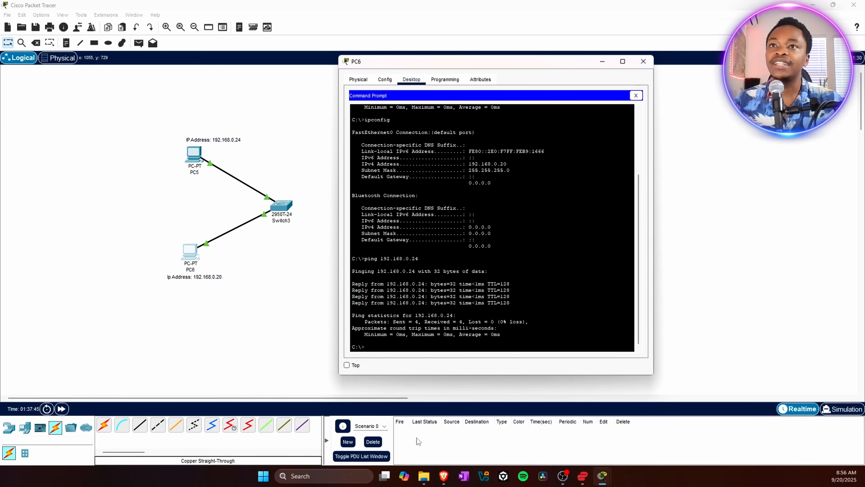
# - Open a Windows PowerShell terminal on the host and place it beside PC6's window
pyautogui.click(264, 477)
pyautogui.rightClick(264, 477)
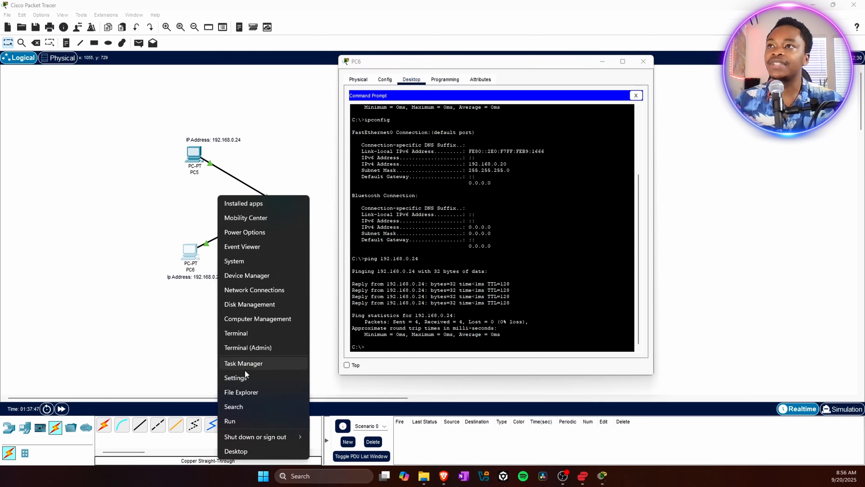
pyautogui.click(264, 328)
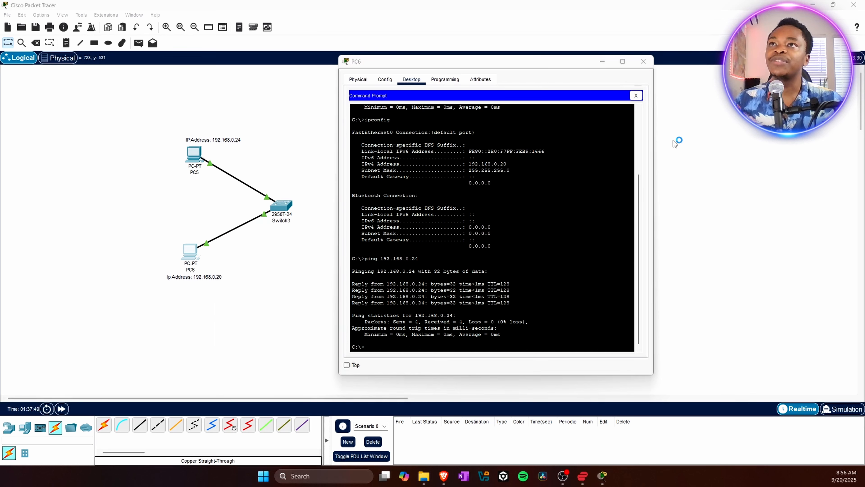
pyautogui.moveTo(480, 61); pyautogui.dragTo(266, 58)
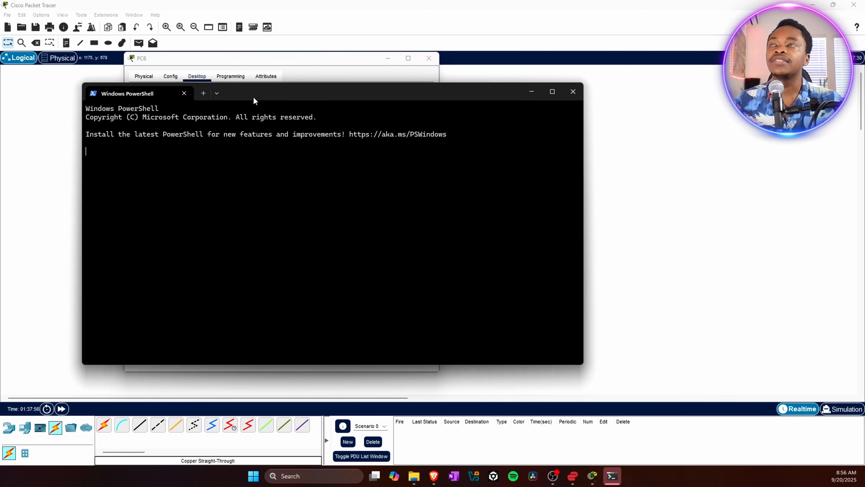
pyautogui.moveTo(253, 99); pyautogui.dragTo(613, 102)
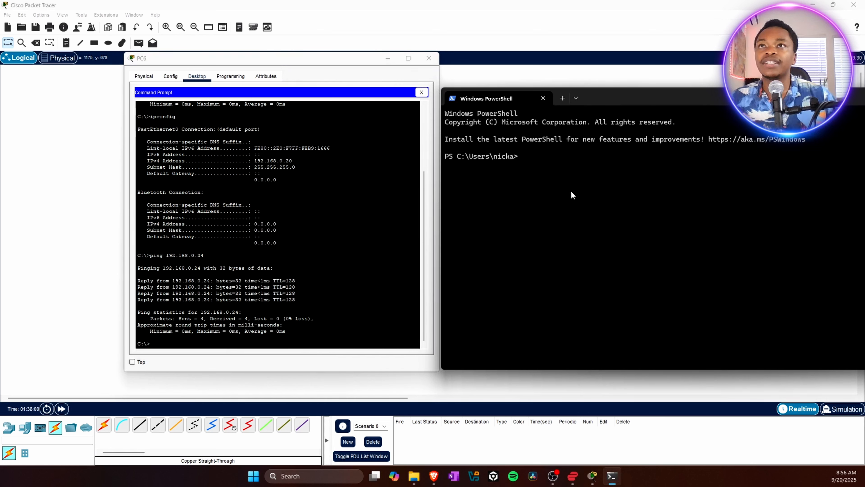
# - Ping 10.10.10.250 from the host PowerShell terminal
pyautogui.write('i')
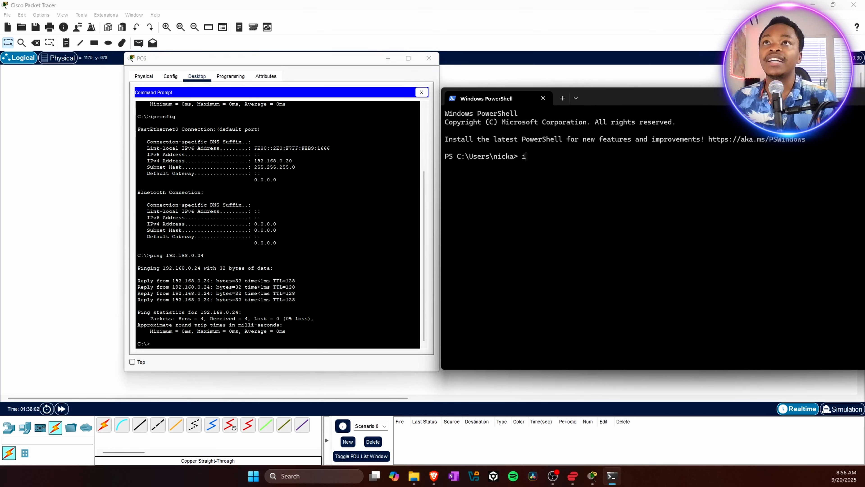
pyautogui.press('BackSpace')
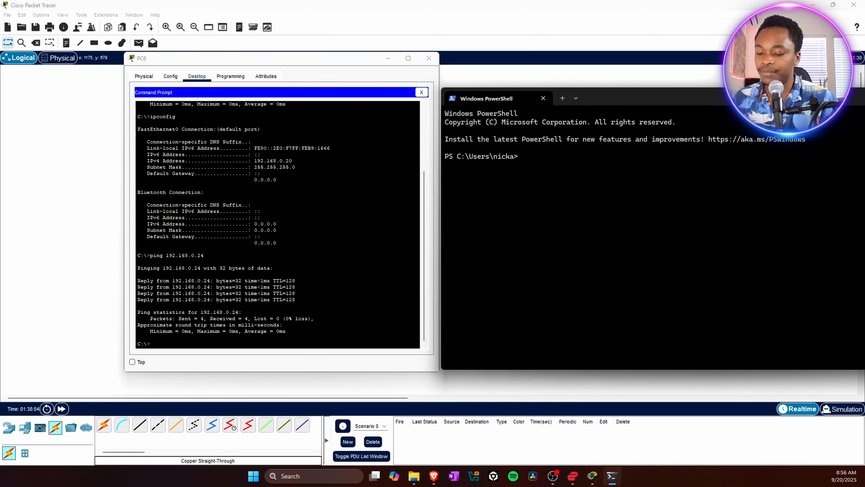
pyautogui.write('ping 10.10.')
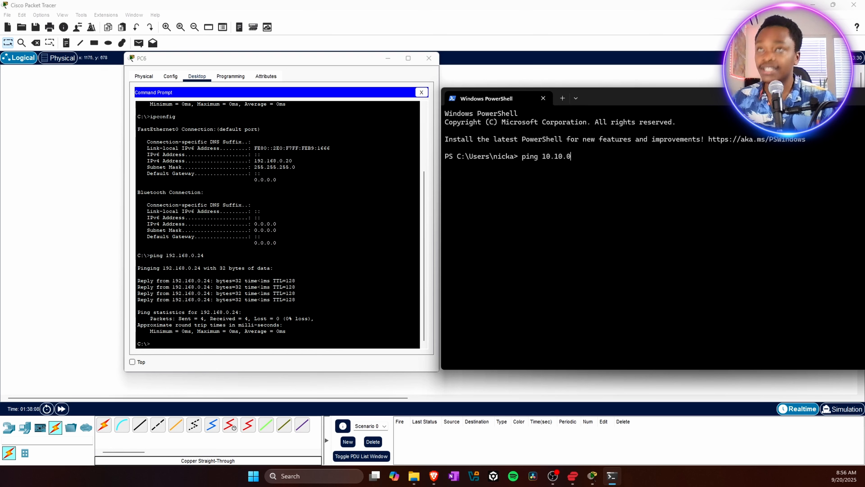
pyautogui.write('10.250')
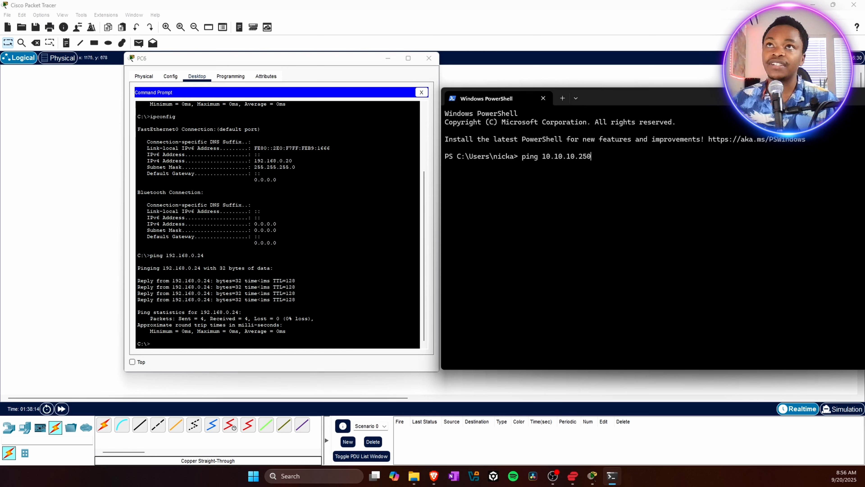
pyautogui.press('Return')
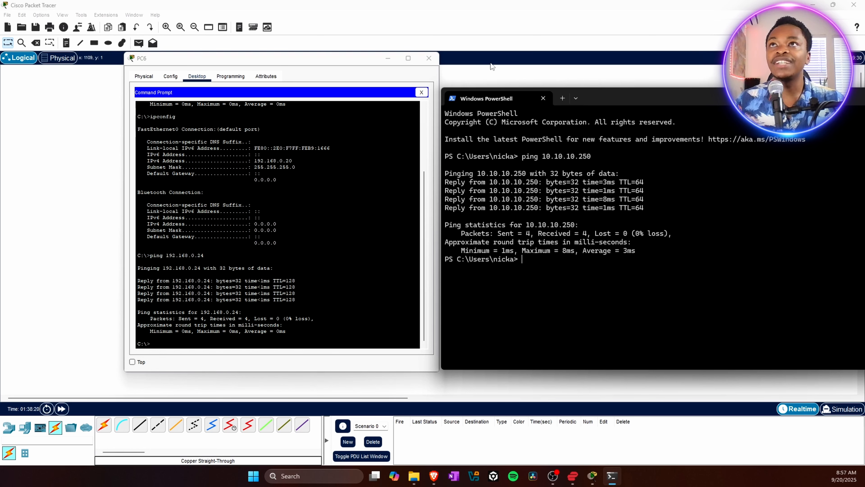
# - Compare PC6's simulated ping output with the host PowerShell ping output, then close both windows
pyautogui.moveTo(625, 98); pyautogui.dragTo(619, 104)
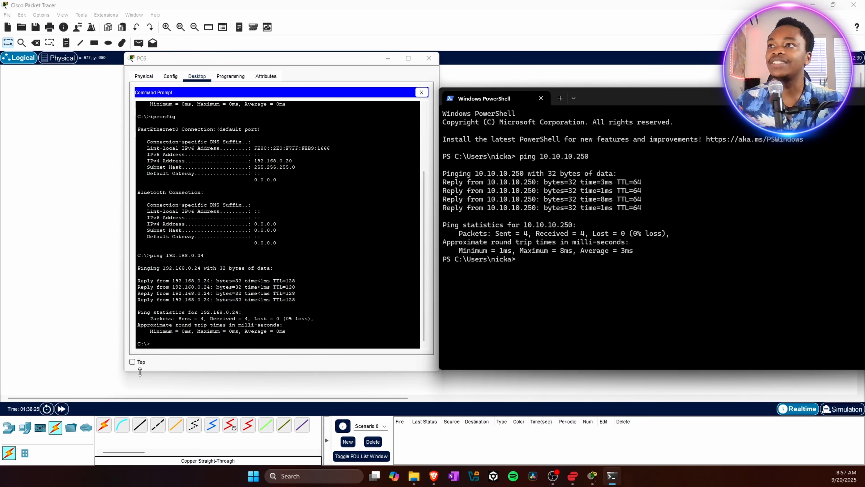
pyautogui.moveTo(125, 371); pyautogui.dragTo(111, 374)
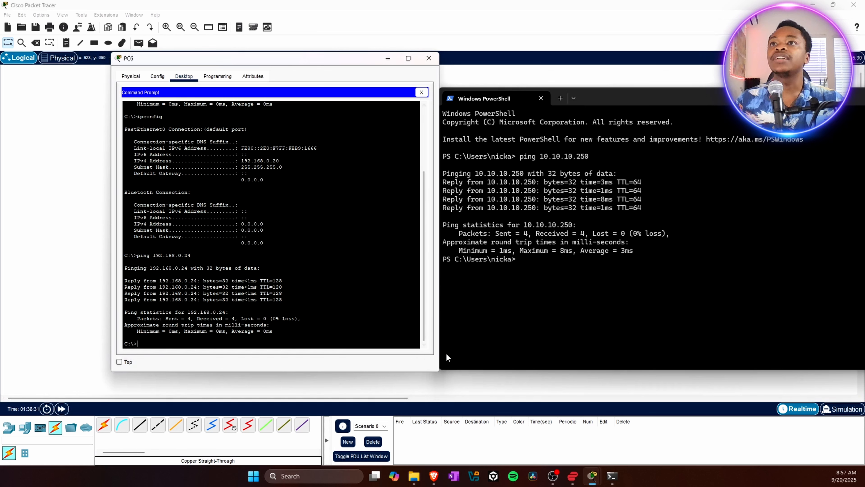
pyautogui.moveTo(436, 374); pyautogui.dragTo(362, 365)
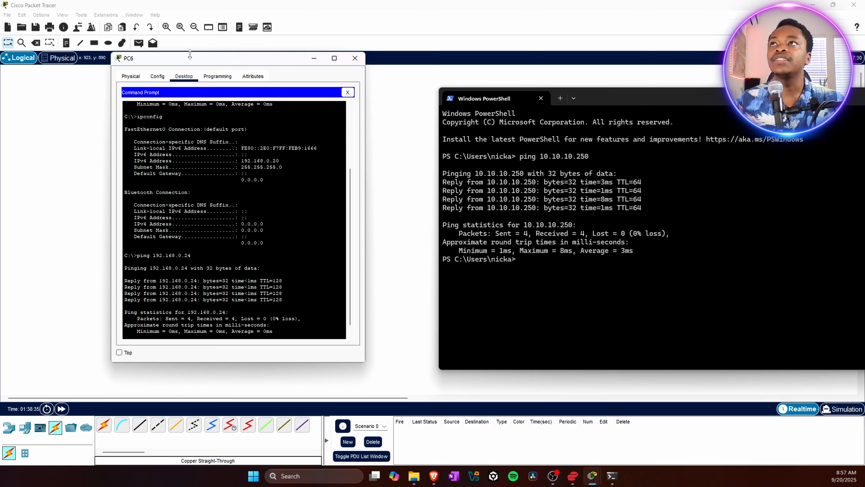
pyautogui.moveTo(190, 57); pyautogui.dragTo(264, 69)
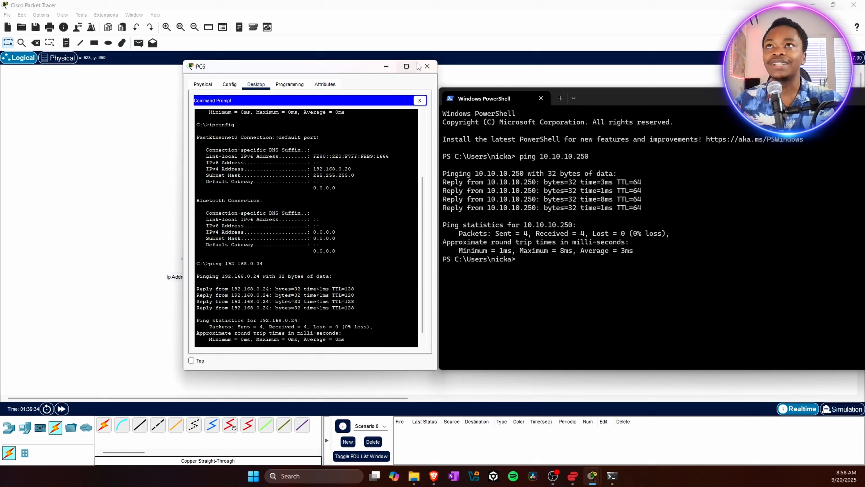
pyautogui.click(470, 0)
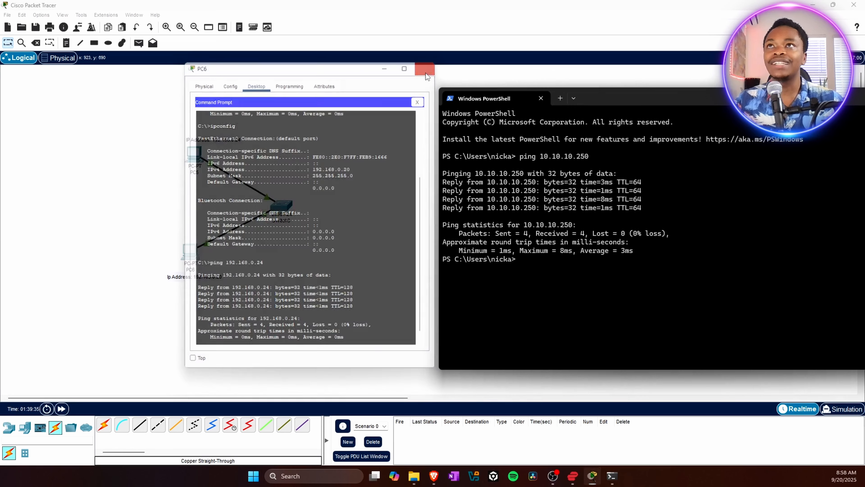
pyautogui.moveTo(598, 102); pyautogui.dragTo(381, 109)
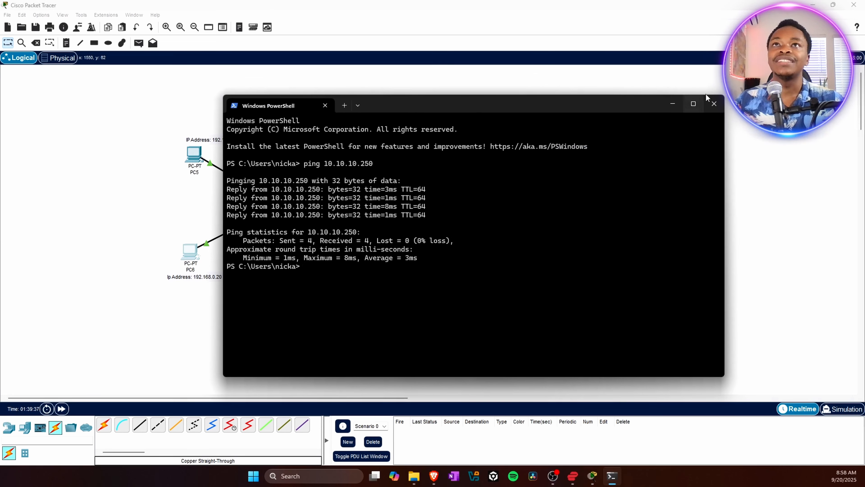
pyautogui.click(714, 103)
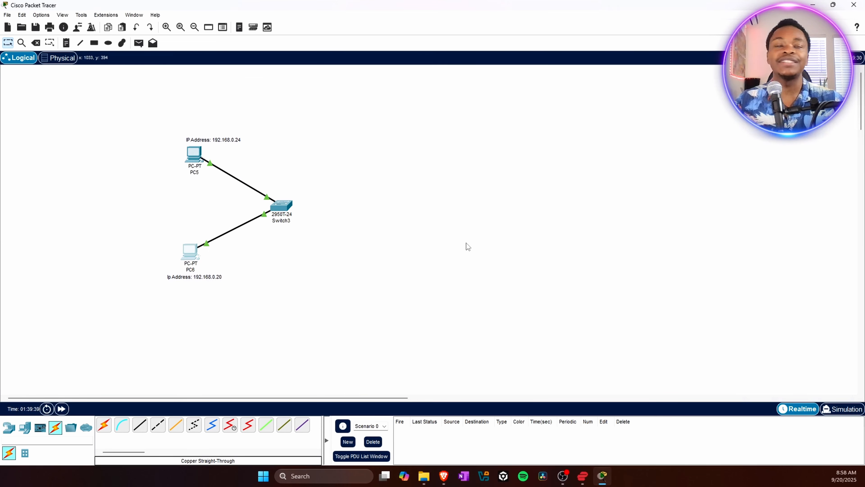